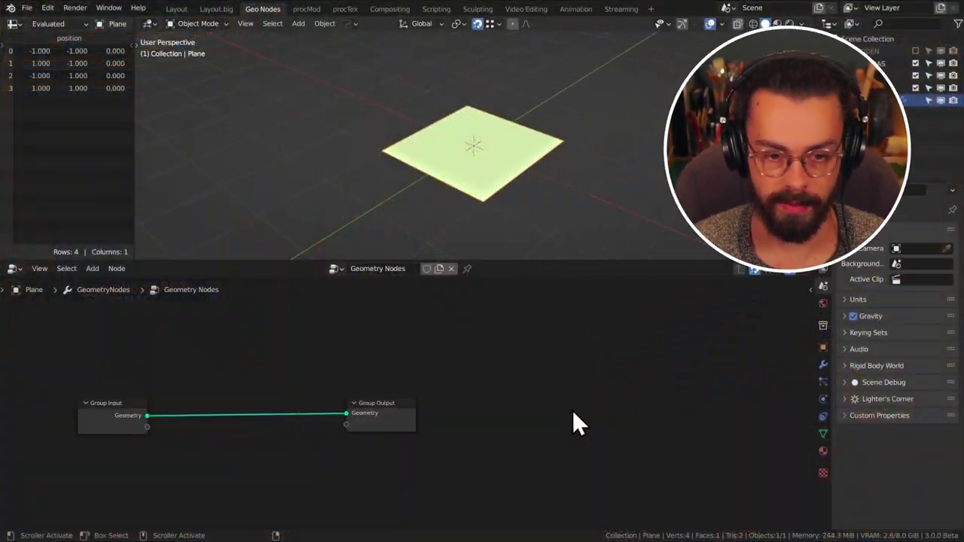
# Add a Transfer Attribute node beside the Group Output node and widen it until its full mapping name is readable.
pyautogui.scroll(2, 499, 420)
pyautogui.hotkey('shift', 'a')
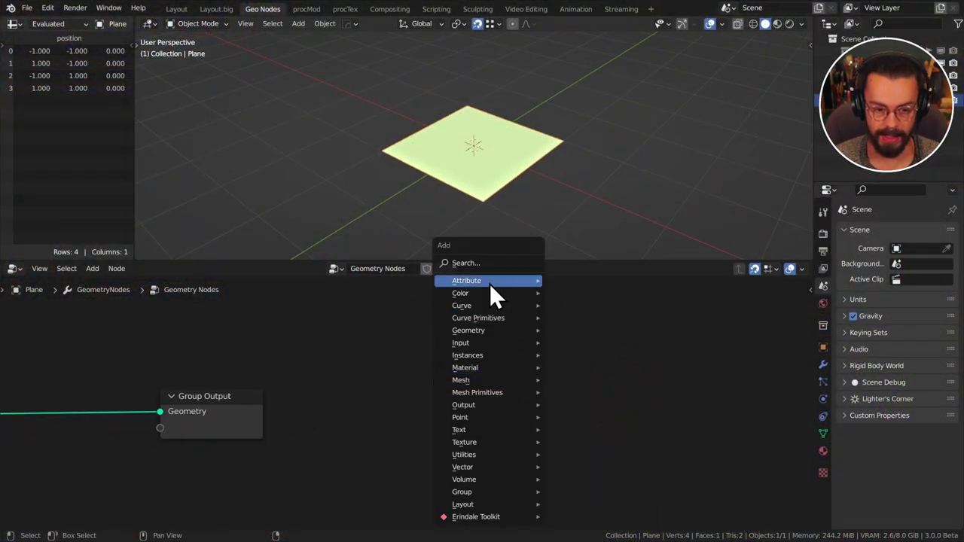
pyautogui.moveTo(490, 283)
pyautogui.click(588, 308)
pyautogui.click(438, 332)
pyautogui.scroll(5, 624, 405)
pyautogui.moveTo(630, 401); pyautogui.dragTo(517, 393, button='middle')
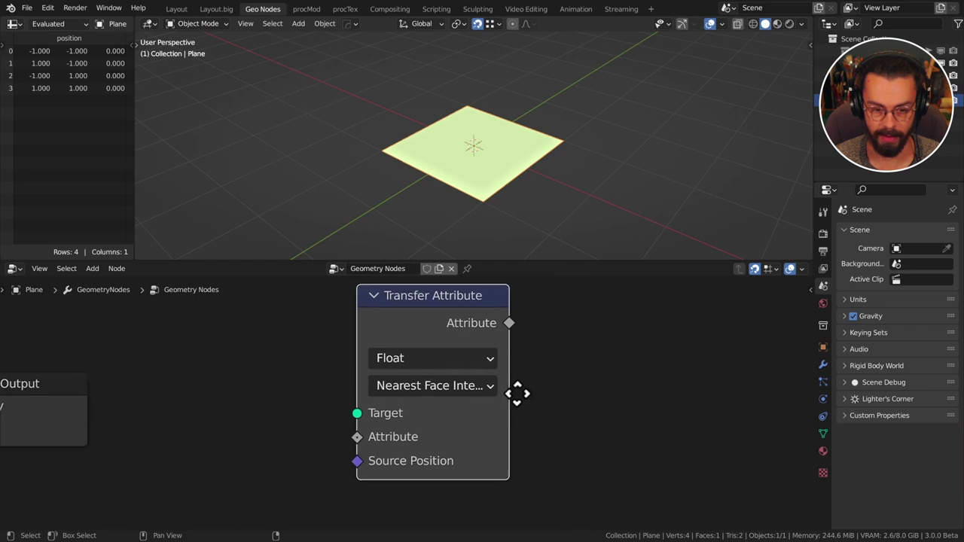
pyautogui.scroll(-1, 380, 407)
pyautogui.moveTo(495, 383); pyautogui.dragTo(538, 382)
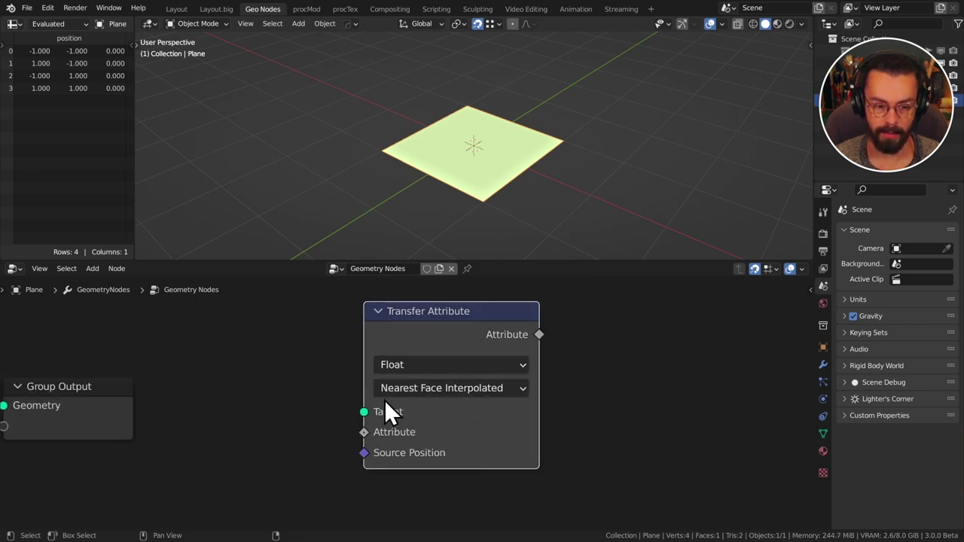
pyautogui.scroll(-1, 439, 365)
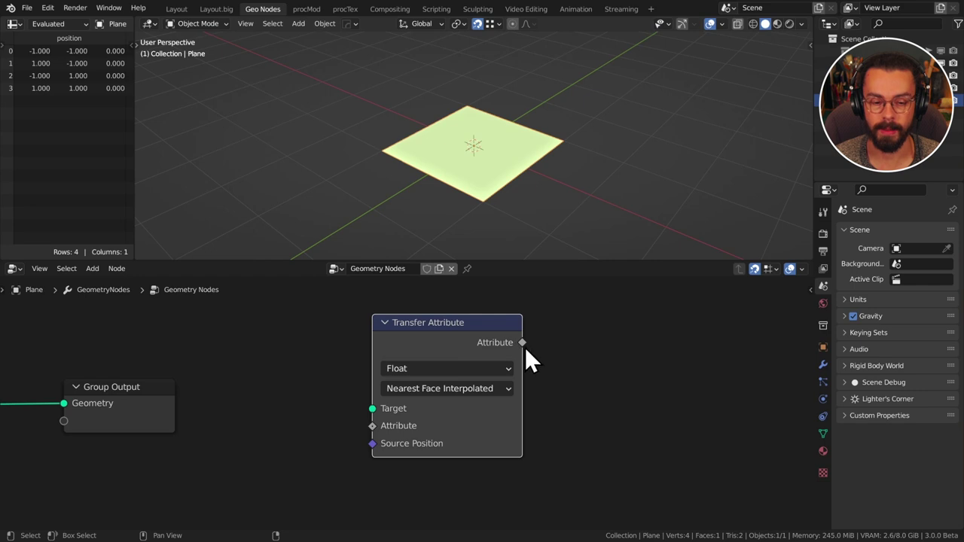
pyautogui.moveTo(525, 346); pyautogui.dragTo(604, 322)
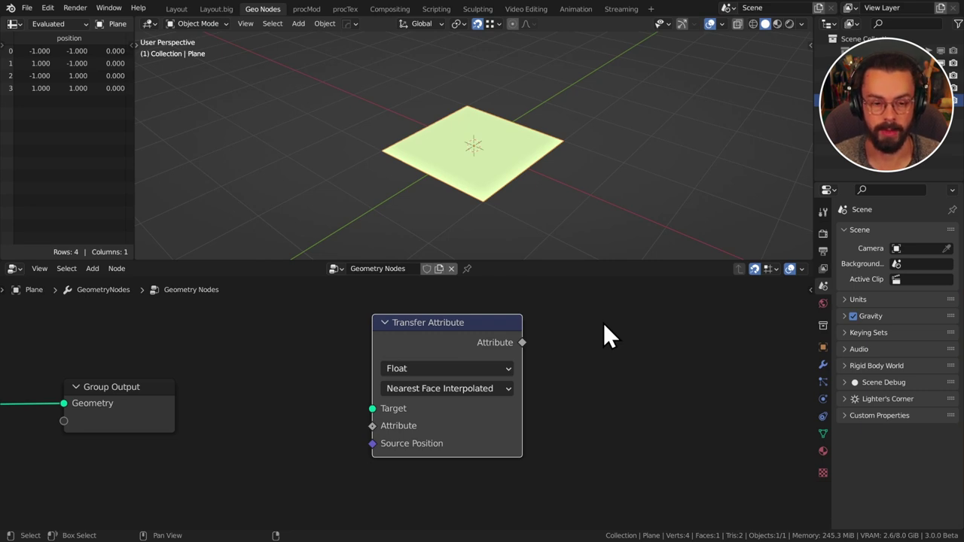
# Add a Geometry Proximity node beside the Transfer Attribute node for comparison.
pyautogui.scroll(-5, 603, 322)
pyautogui.moveTo(503, 388); pyautogui.dragTo(578, 372, button='middle')
pyautogui.scroll(3, 578, 372)
pyautogui.moveTo(473, 393); pyautogui.dragTo(406, 399)
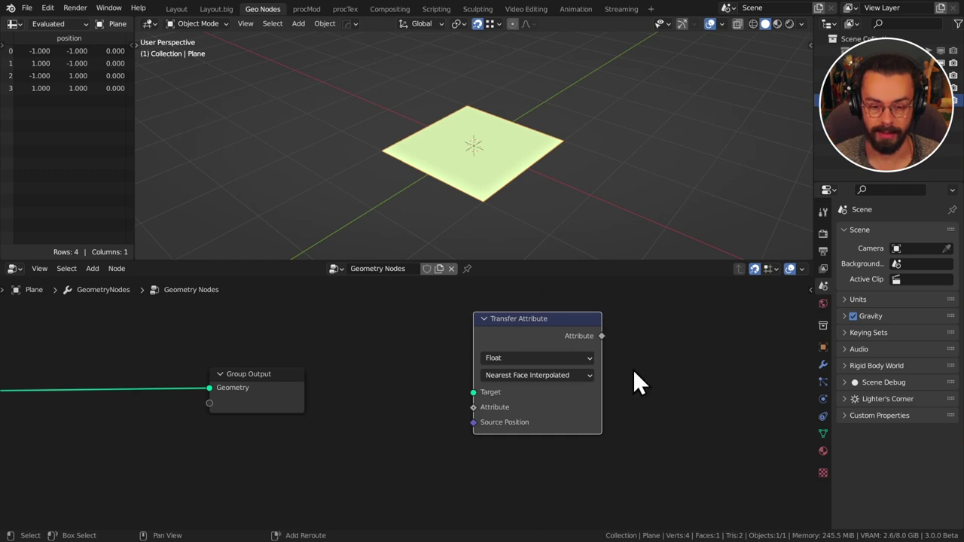
pyautogui.hotkey('shift', 'a')
pyautogui.moveTo(607, 346)
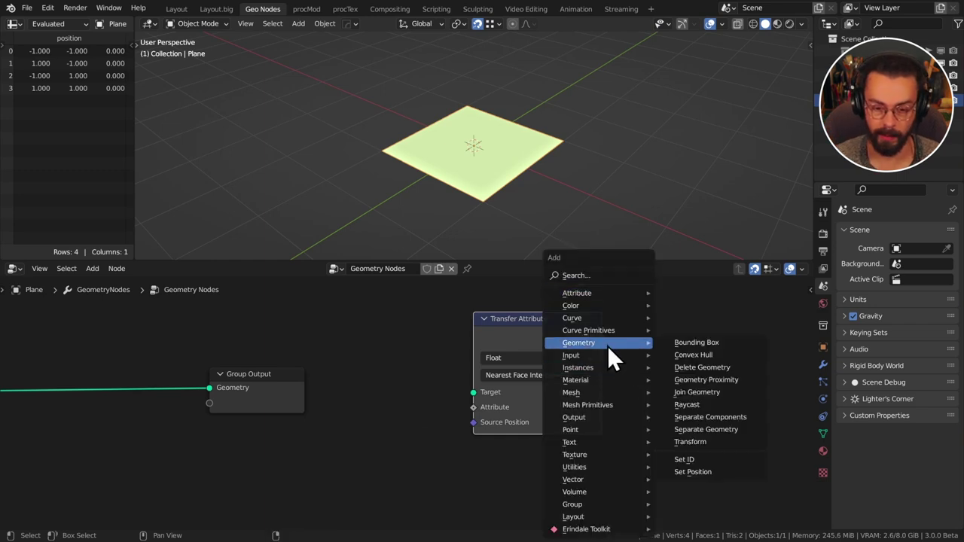
pyautogui.click(708, 380)
pyautogui.click(633, 314)
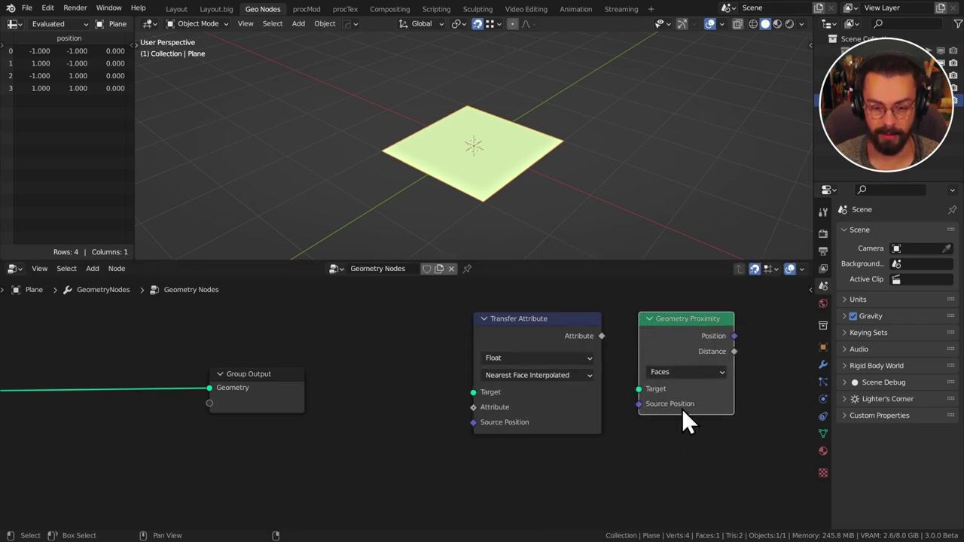
pyautogui.moveTo(641, 394); pyautogui.dragTo(611, 416)
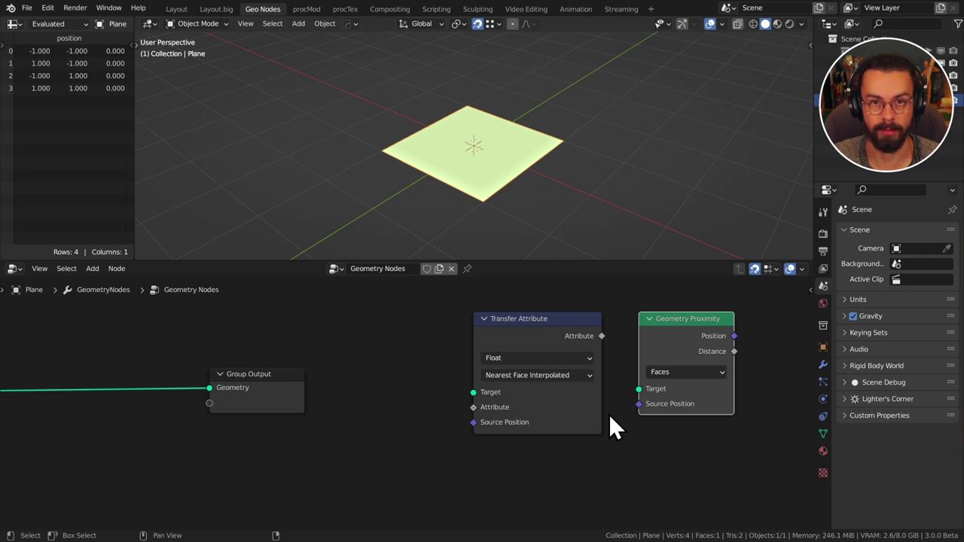
# Add a Raycast node beside the Geometry Proximity node for comparison.
pyautogui.hotkey('shift', 'a')
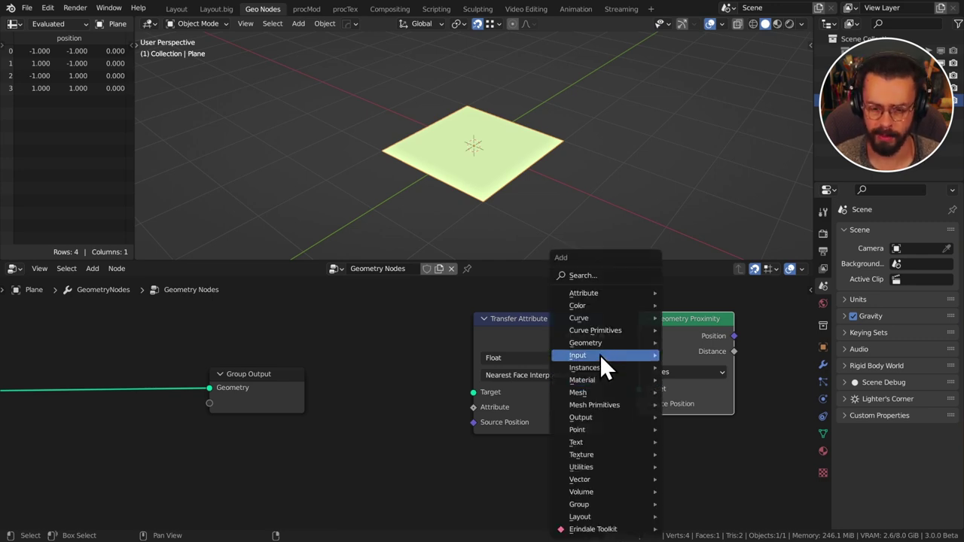
pyautogui.moveTo(603, 346)
pyautogui.click(728, 405)
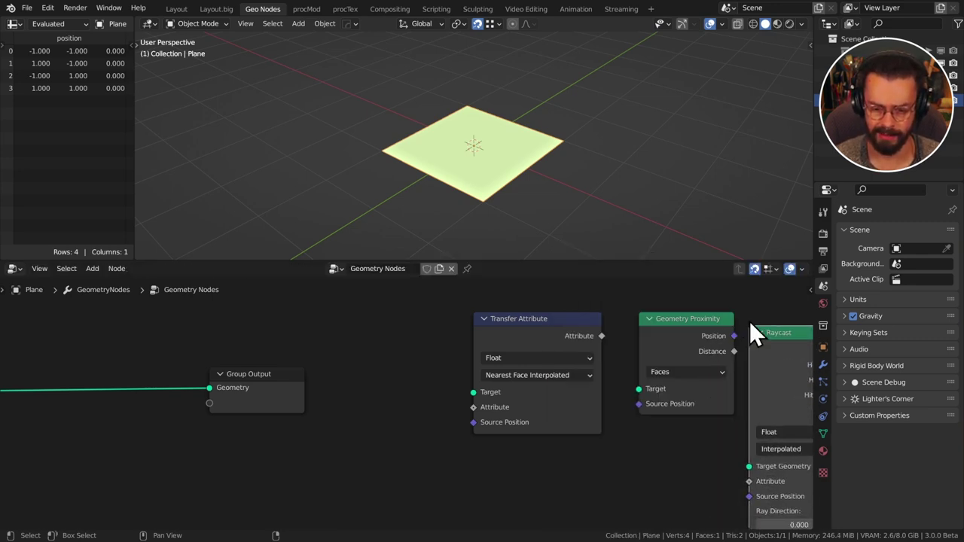
pyautogui.click(588, 342)
pyautogui.scroll(-1, 603, 354)
pyautogui.moveTo(629, 362); pyautogui.dragTo(622, 329, button='middle')
pyautogui.moveTo(553, 418); pyautogui.dragTo(475, 422)
pyautogui.moveTo(565, 353); pyautogui.dragTo(596, 343)
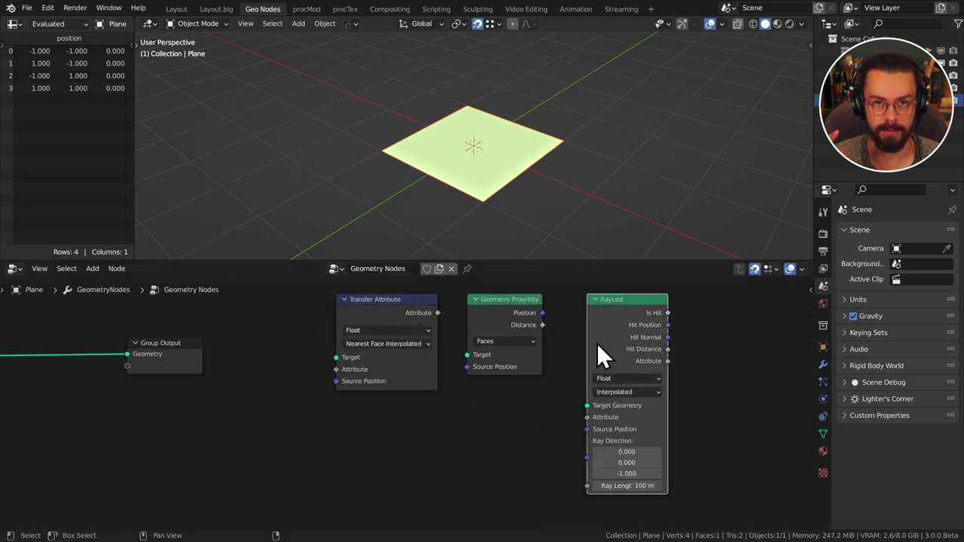
# Delete the Raycast and Geometry Proximity nodes, keeping only the Transfer Attribute node beside the Group Output.
pyautogui.press('x')
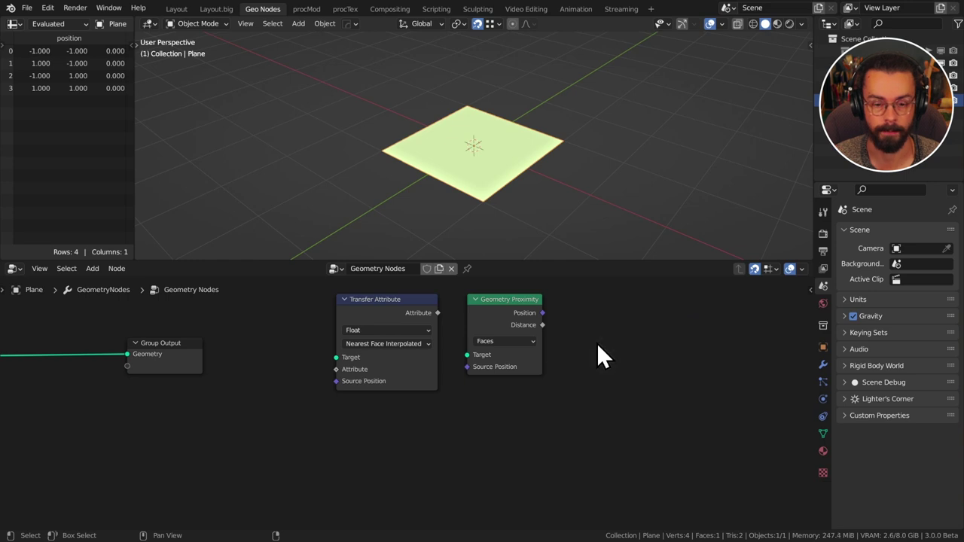
pyautogui.moveTo(626, 392); pyautogui.dragTo(534, 402, button='middle')
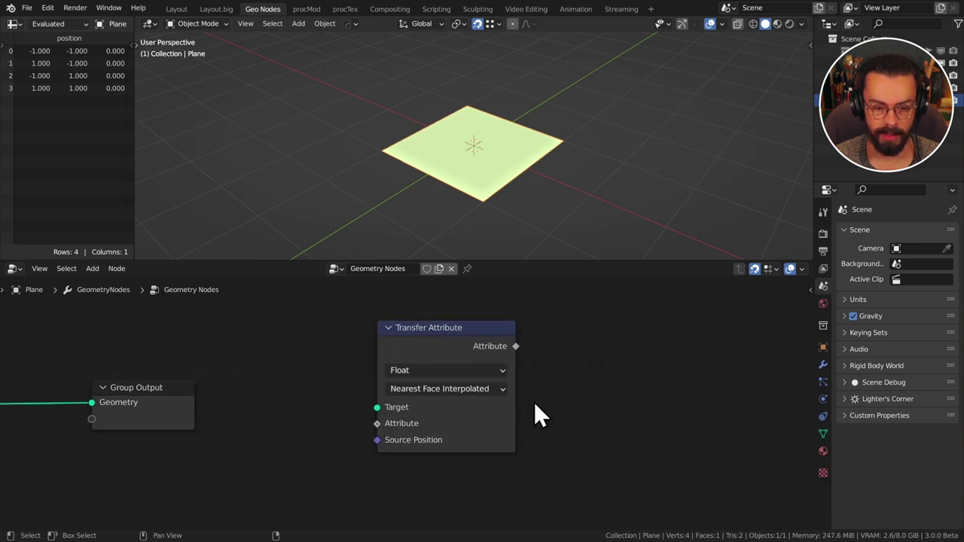
pyautogui.scroll(2, 534, 401)
# Enlarge the node editor area and set the Transfer Attribute node's mapping to Nearest.
pyautogui.click(512, 366)
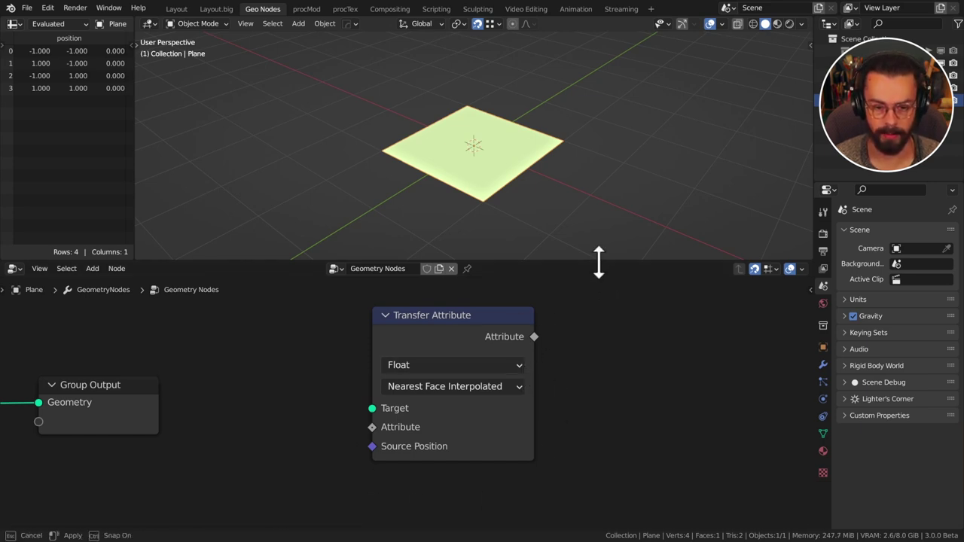
pyautogui.moveTo(598, 260); pyautogui.dragTo(600, 214)
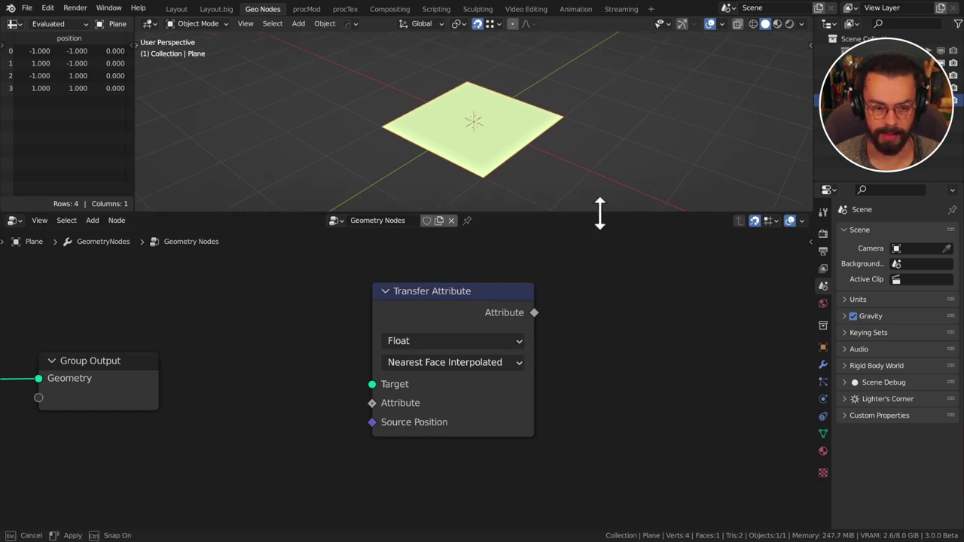
pyautogui.click(502, 350)
pyautogui.click(473, 386)
pyautogui.click(473, 353)
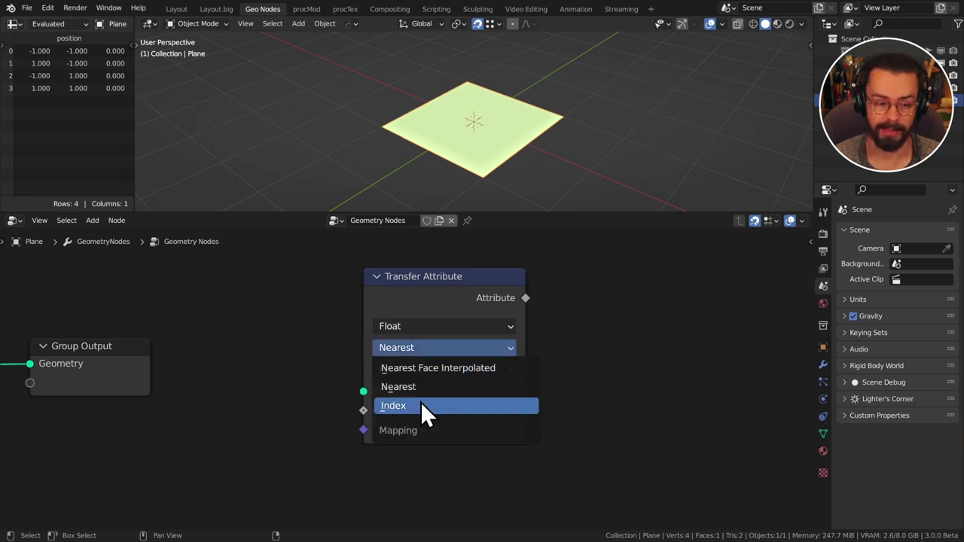
pyautogui.click(438, 386)
# Set the Transfer Attribute node's domain to Spline and its mapping to Index.
pyautogui.click(480, 364)
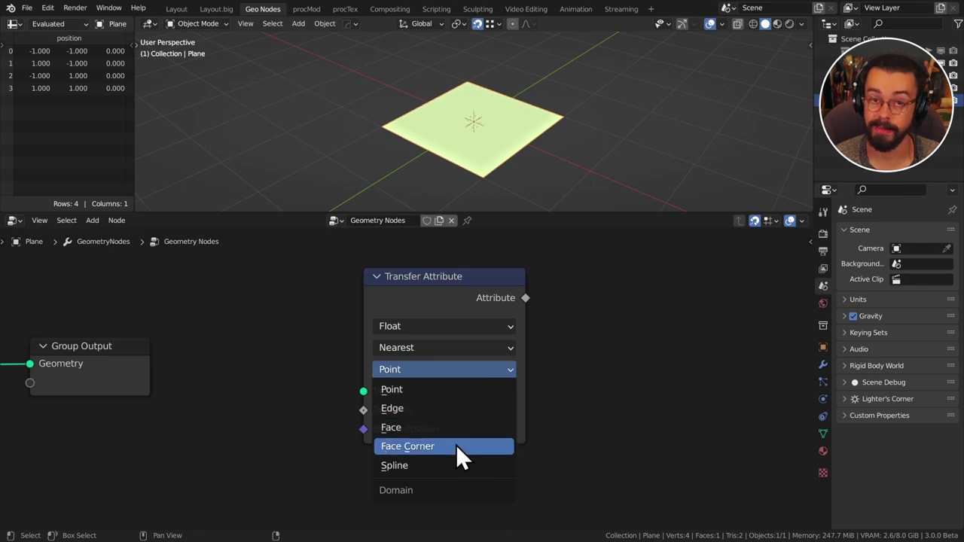
pyautogui.click(455, 464)
pyautogui.click(444, 347)
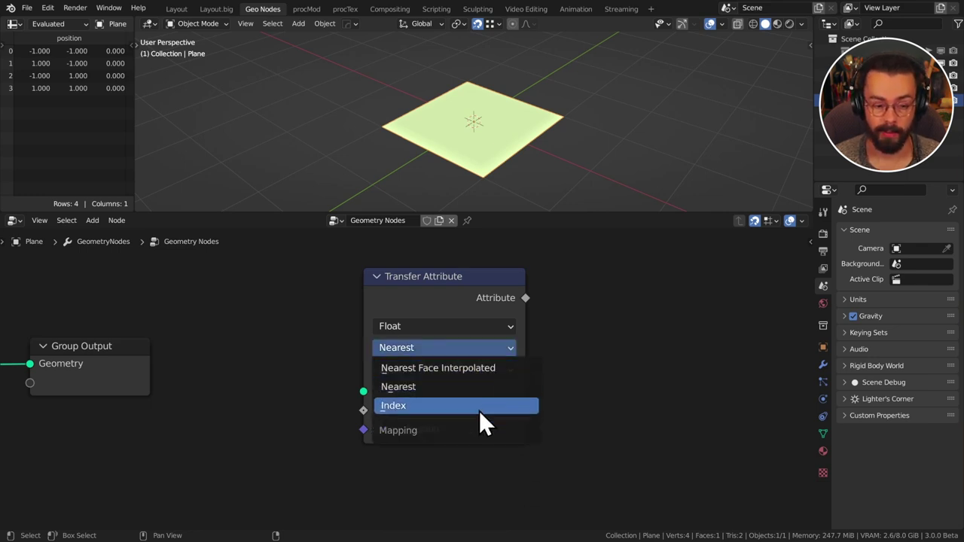
pyautogui.click(476, 411)
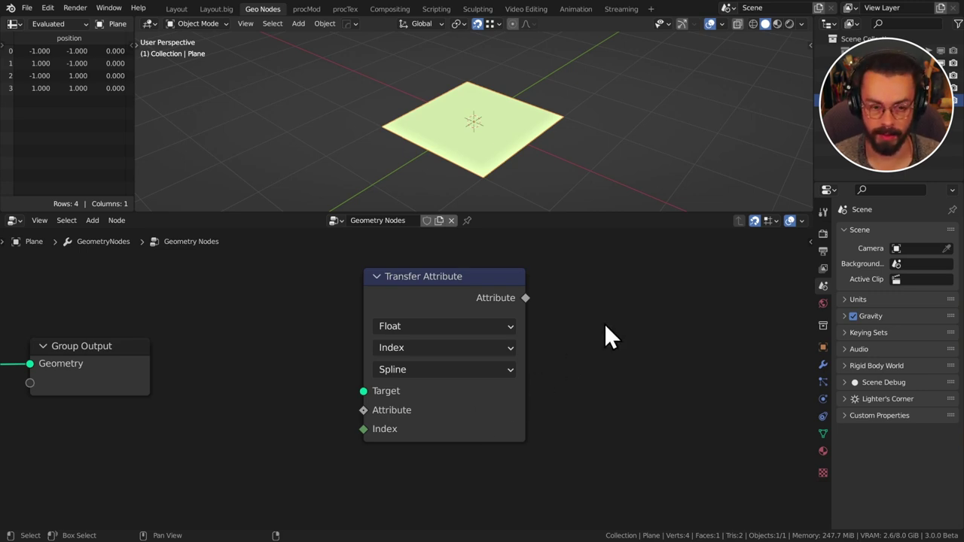
# Enlarge the node editor area further by shrinking the 3D viewport above it.
pyautogui.scroll(-2, 604, 323)
pyautogui.moveTo(424, 351); pyautogui.dragTo(678, 362, button='middle')
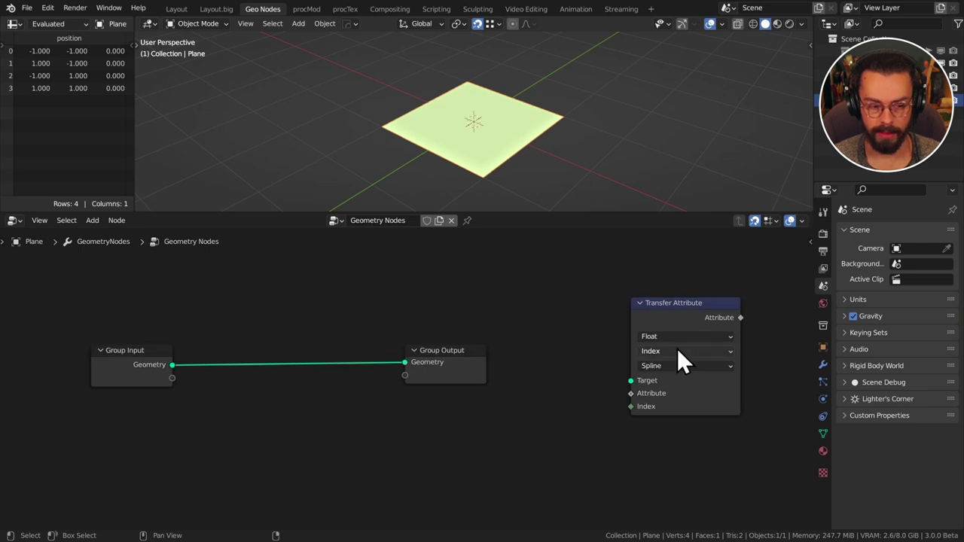
pyautogui.scroll(-1, 678, 361)
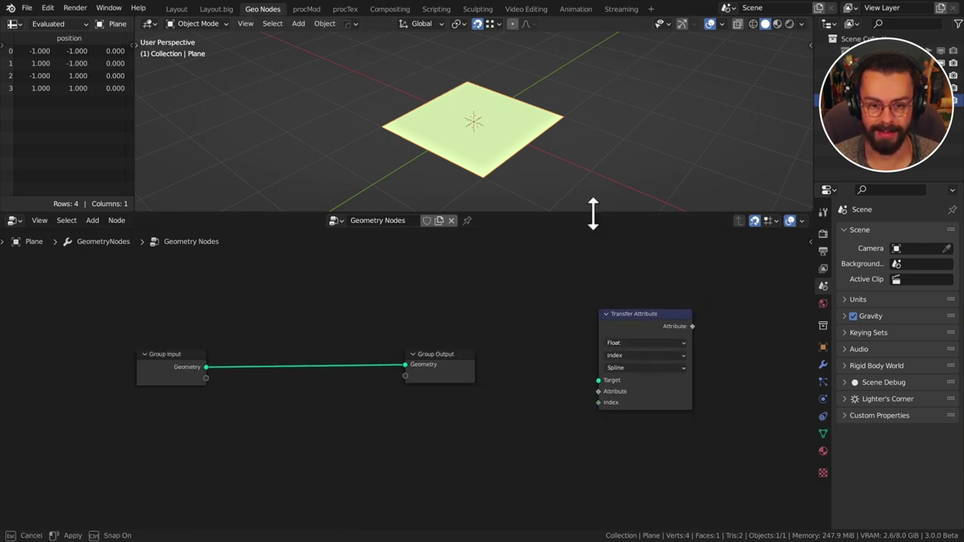
pyautogui.moveTo(593, 215); pyautogui.dragTo(594, 299)
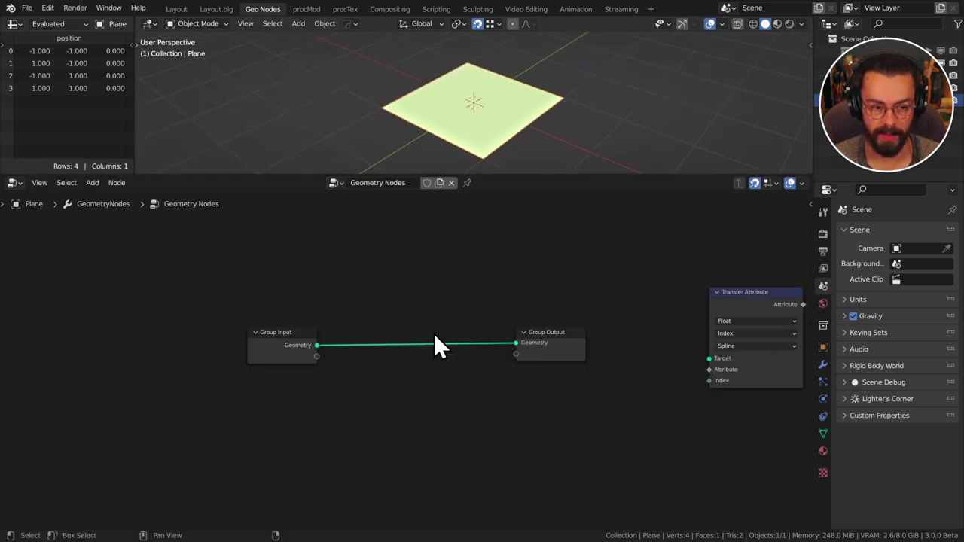
# Delete the Group Input node and place the Transfer Attribute node below and to the left of the Group Output.
pyautogui.press('x')
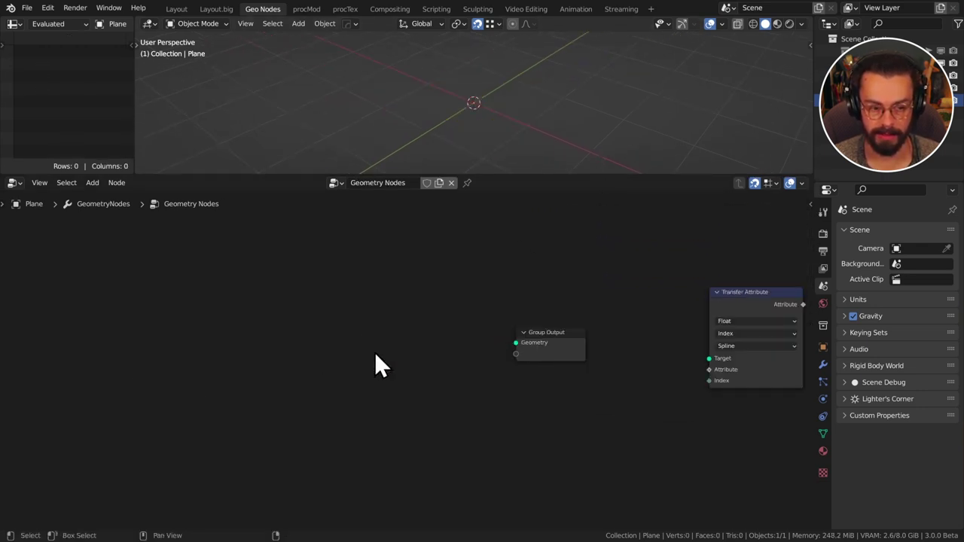
pyautogui.moveTo(724, 307); pyautogui.dragTo(378, 400)
pyautogui.scroll(1, 377, 353)
pyautogui.moveTo(378, 353); pyautogui.dragTo(550, 367, button='middle')
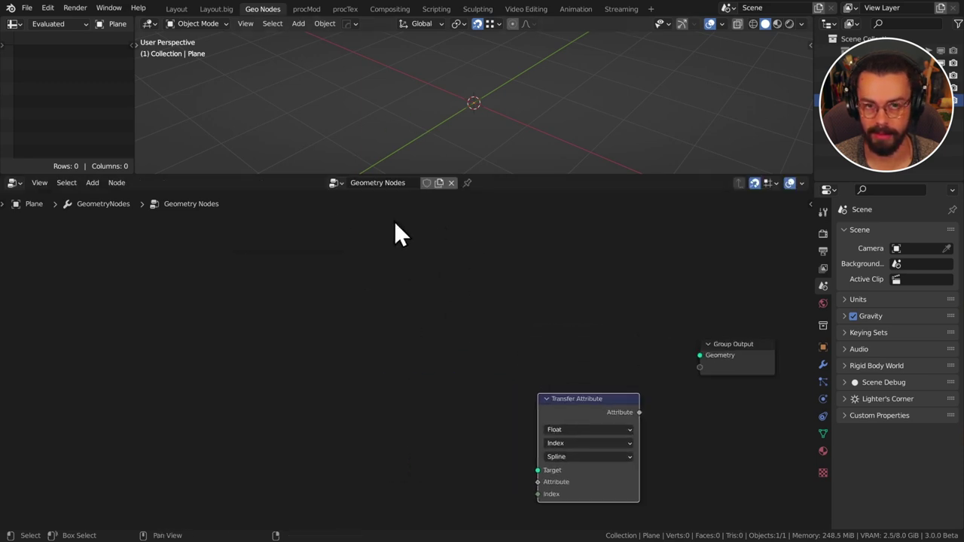
# Add a curve Spiral node and connect its Curve output to the Group Output's Geometry.
pyautogui.hotkey('shift', 'a')
pyautogui.moveTo(322, 340)
pyautogui.moveTo(293, 332)
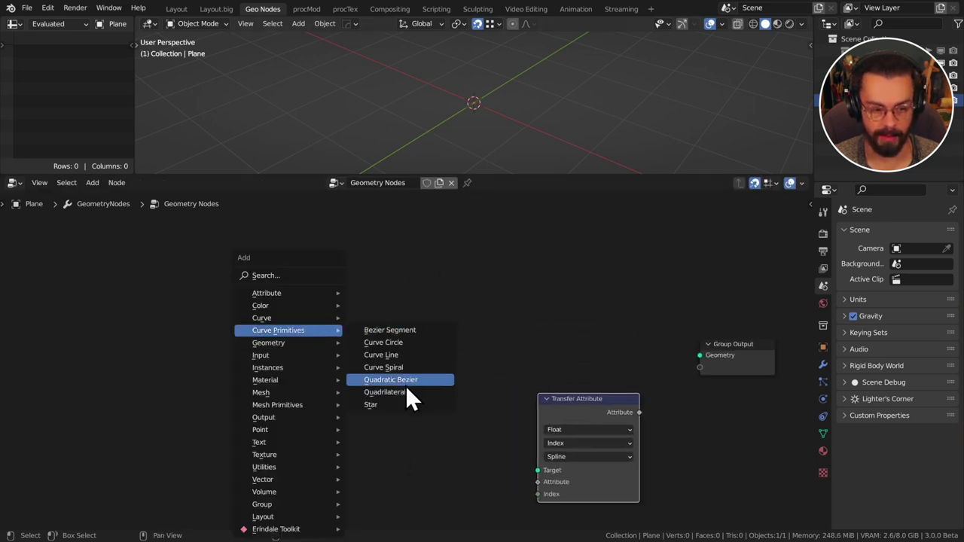
pyautogui.click(384, 367)
pyautogui.click(380, 330)
pyautogui.moveTo(384, 324); pyautogui.dragTo(700, 355)
pyautogui.scroll(-3, 424, 99)
pyautogui.keyDown('shift'); pyautogui.moveTo(424, 99); pyautogui.dragTo(424, 152, button='middle'); pyautogui.keyUp('shift')
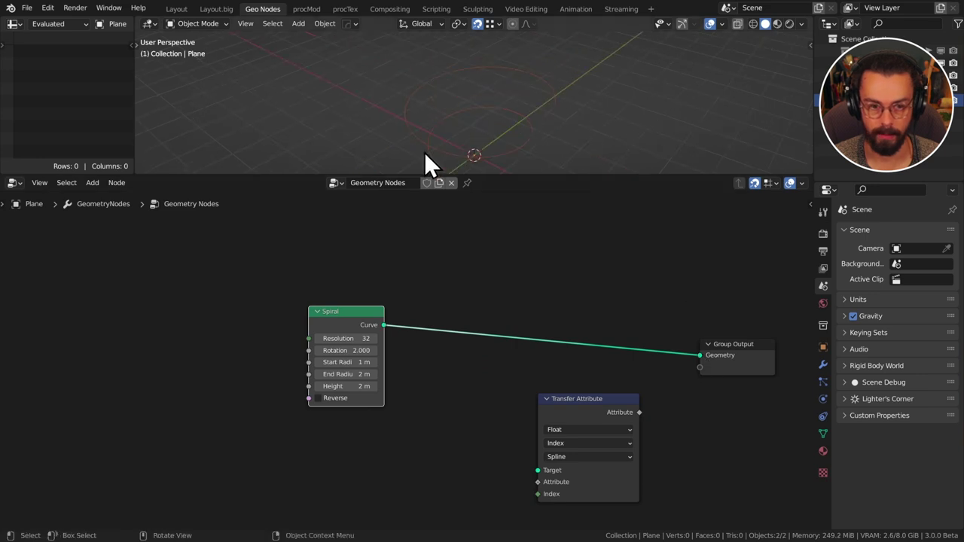
# Flatten the Spiral node by setting its height to 0 m and set its start radius to 0.28 m.
pyautogui.click(346, 386)
pyautogui.write('0')
pyautogui.press('Return')
pyautogui.keyDown('shift'); pyautogui.moveTo(493, 154); pyautogui.dragTo(497, 119, button='middle'); pyautogui.keyUp('shift')
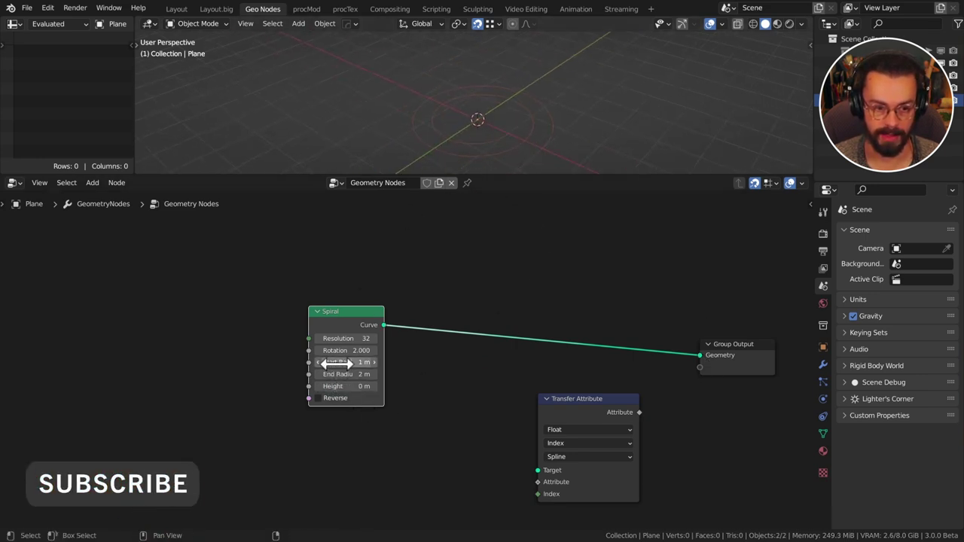
pyautogui.moveTo(335, 363); pyautogui.dragTo(339, 363)
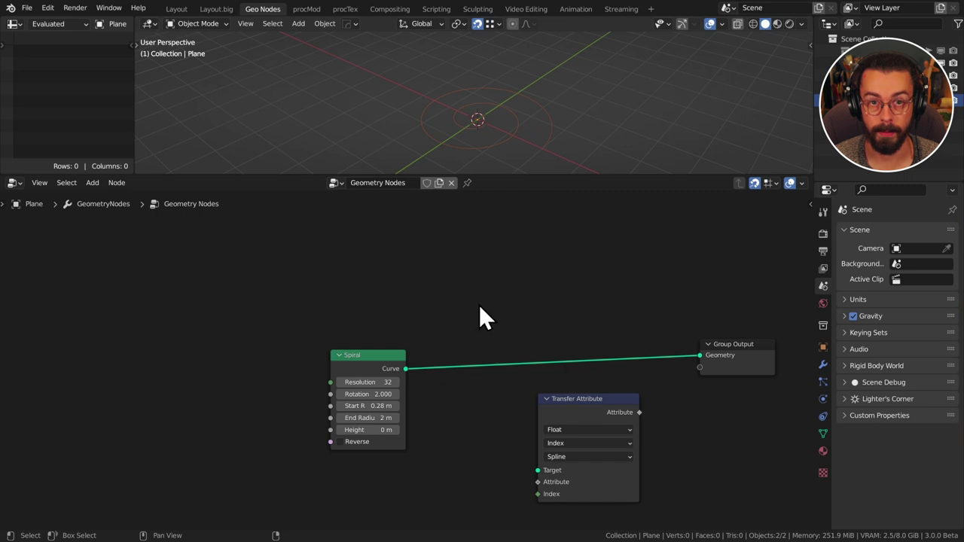
# Set the Spiral node's resolution to 3.
pyautogui.click(369, 383)
pyautogui.write('3')
pyautogui.press('Return')
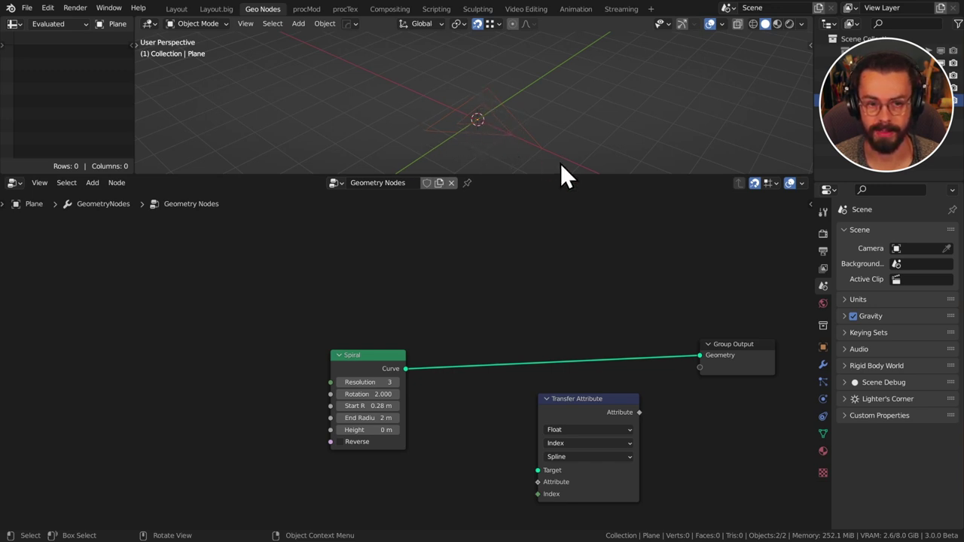
# Raise the Spiral node's resolution to 100.
pyautogui.click(369, 382)
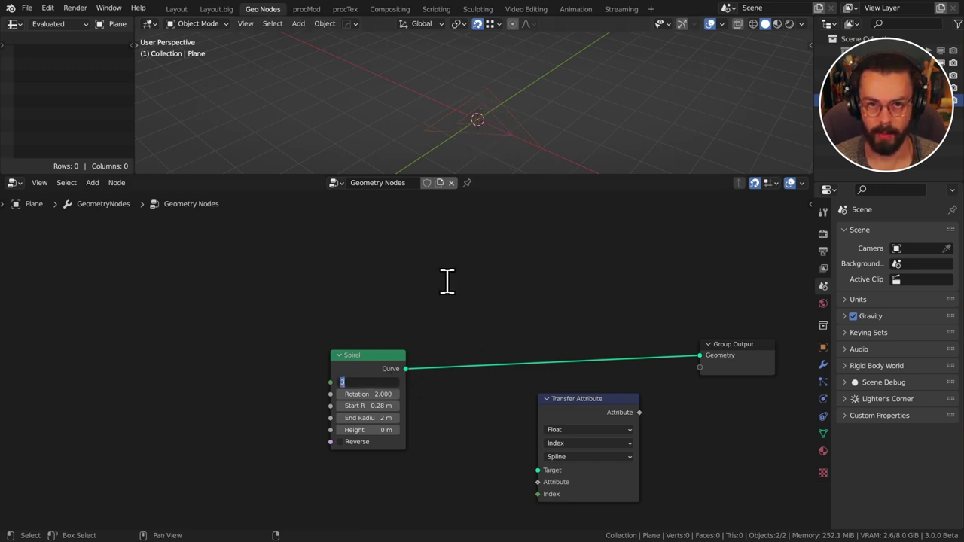
pyautogui.write('A')
pyautogui.press('Return')
pyautogui.moveTo(375, 382); pyautogui.dragTo(452, 382)
pyautogui.click(365, 382)
pyautogui.write('100')
pyautogui.press('Return')
# Insert a Resample Curve node with a count of 10 between the Spiral and Group Output nodes.
pyautogui.hotkey('shift', 'a')
pyautogui.moveTo(436, 254)
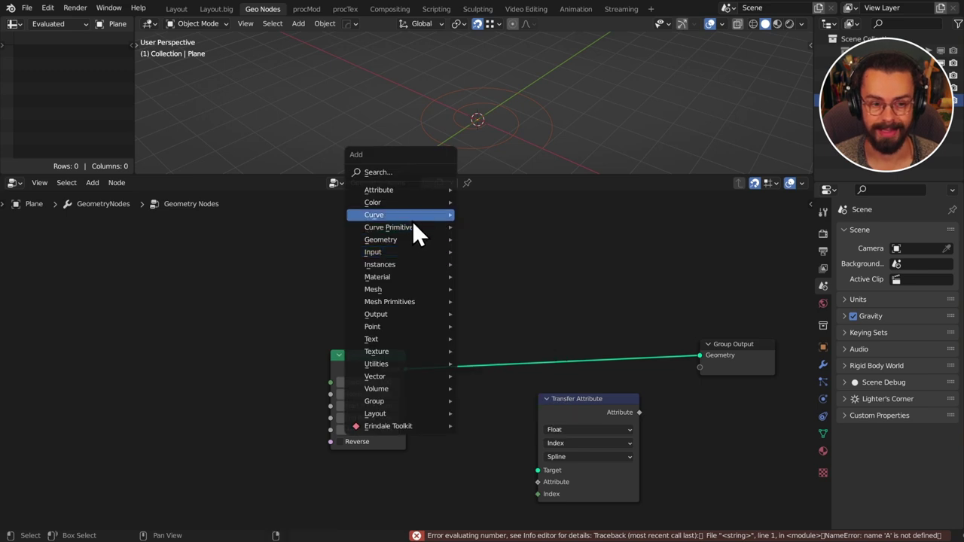
pyautogui.moveTo(412, 220)
pyautogui.click(540, 277)
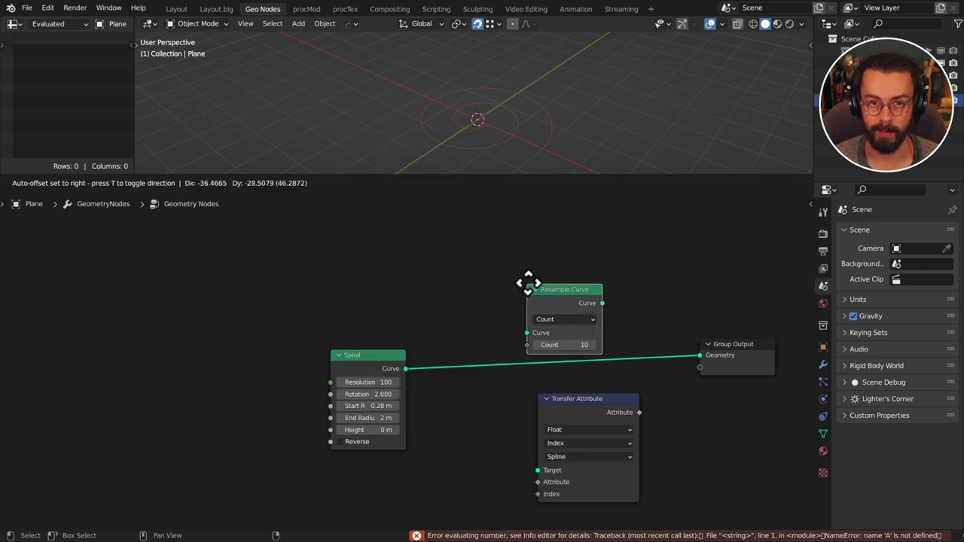
pyautogui.click(446, 310)
pyautogui.moveTo(369, 343); pyautogui.dragTo(381, 321)
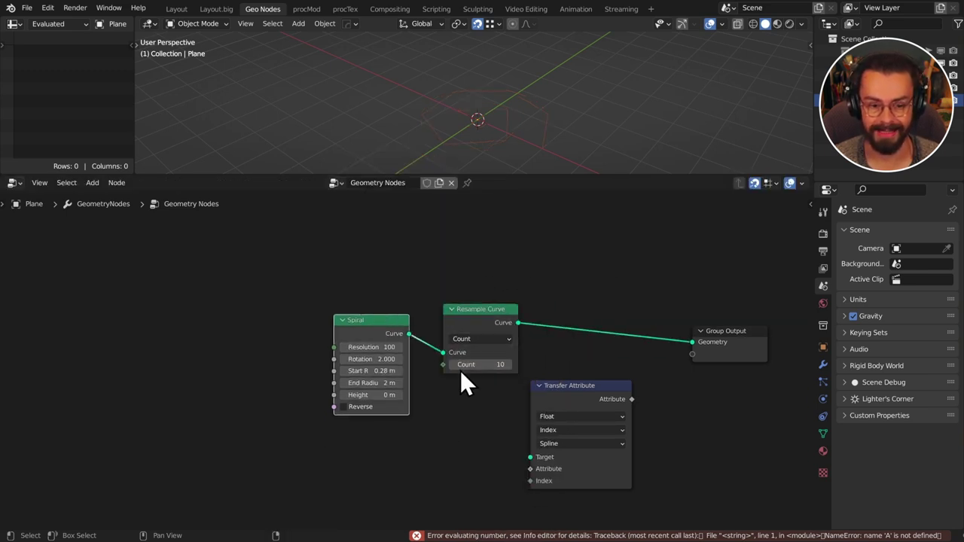
pyautogui.click(482, 365)
pyautogui.press('Return')
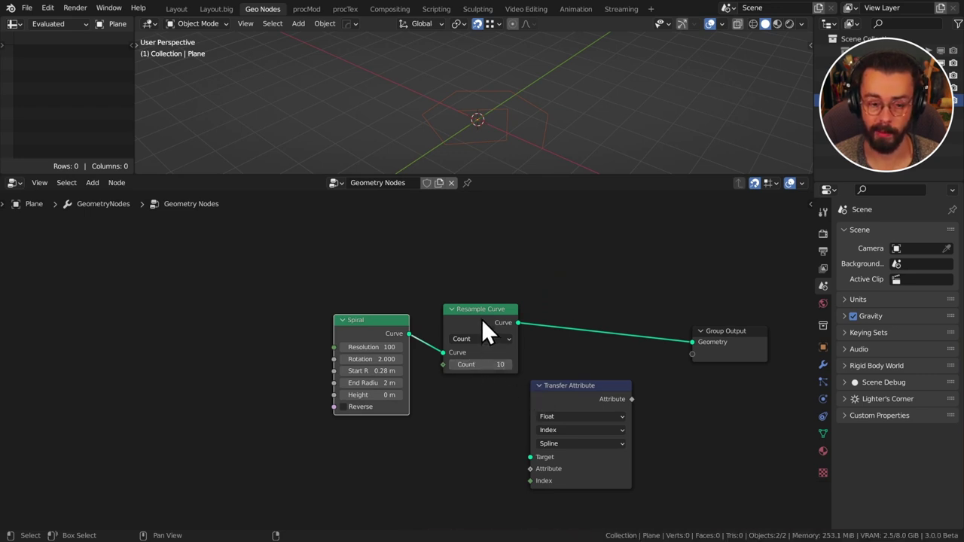
# Add an Integer node below Resample Curve, link it to the Resample Curve count and set its value to 20.
pyautogui.moveTo(485, 331); pyautogui.dragTo(475, 343)
pyautogui.moveTo(592, 386); pyautogui.dragTo(754, 373)
pyautogui.moveTo(546, 379); pyautogui.dragTo(542, 360, button='middle')
pyautogui.hotkey('shift', 'a')
pyautogui.moveTo(497, 355)
pyautogui.click(619, 217)
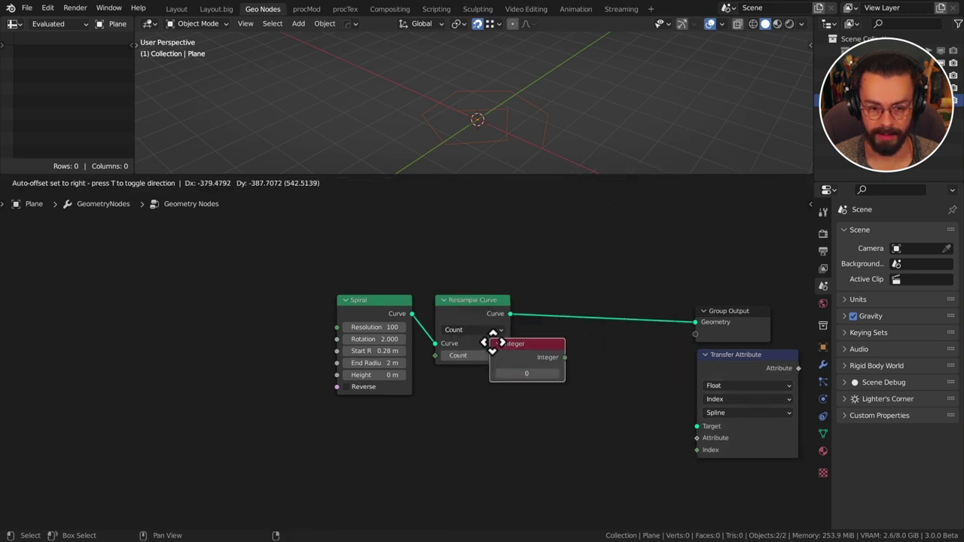
pyautogui.click(432, 369)
pyautogui.moveTo(509, 390); pyautogui.dragTo(444, 357)
pyautogui.click(472, 406)
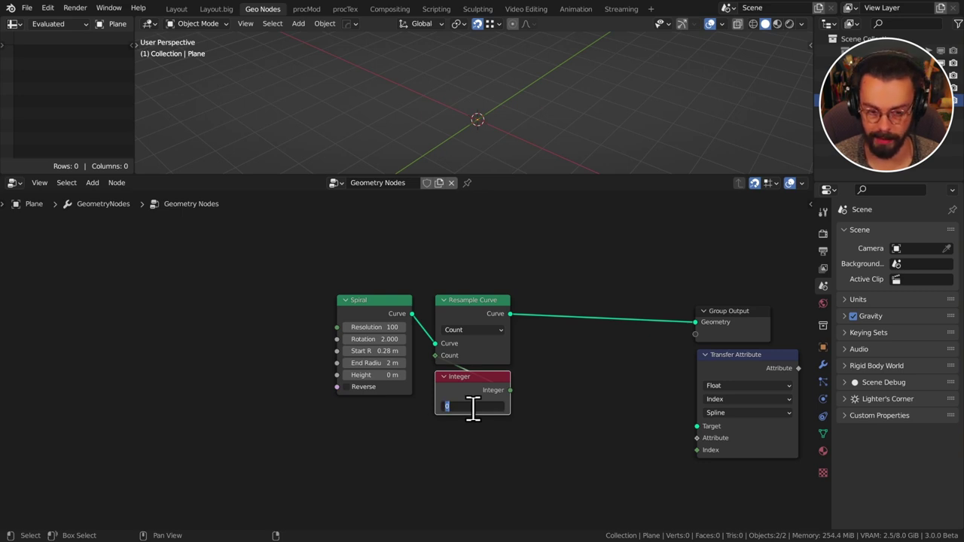
pyautogui.write('20')
pyautogui.press('Return')
# Space the nodes out from the Group Output and place the Transfer Attribute node beside the Resample Curve node.
pyautogui.moveTo(747, 335); pyautogui.dragTo(684, 291)
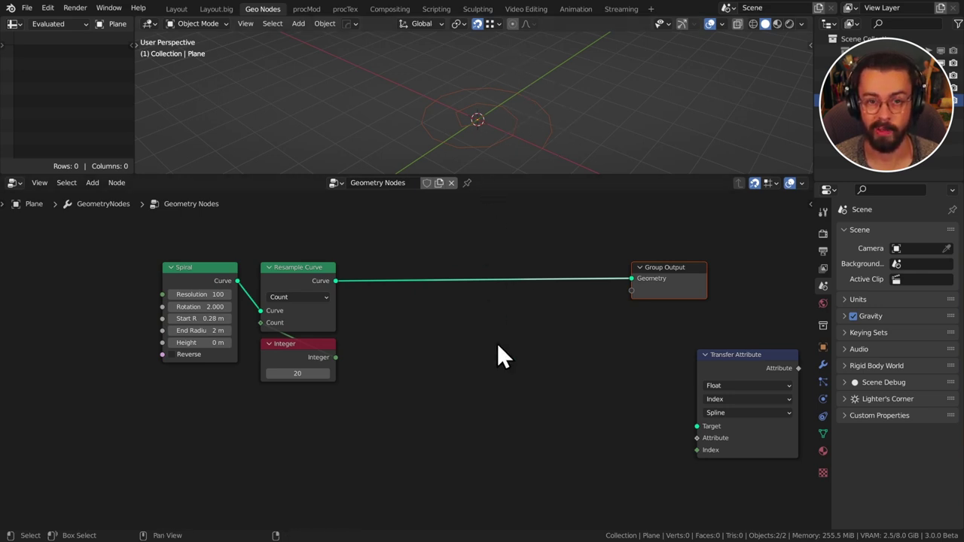
pyautogui.moveTo(516, 348); pyautogui.dragTo(521, 322, button='middle')
pyautogui.moveTo(738, 339); pyautogui.dragTo(421, 283)
pyautogui.moveTo(504, 314); pyautogui.dragTo(489, 338, button='middle')
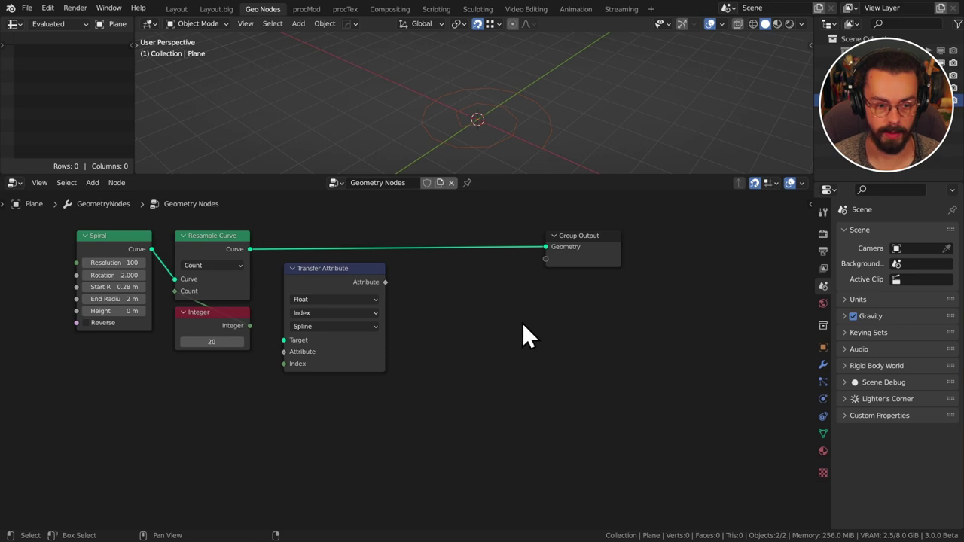
# Add a Grid node, link its mesh to the Group Output geometry and enlarge the 3D viewport.
pyautogui.hotkey('shift', 'a')
pyautogui.moveTo(476, 362)
pyautogui.click(585, 394)
pyautogui.click(465, 295)
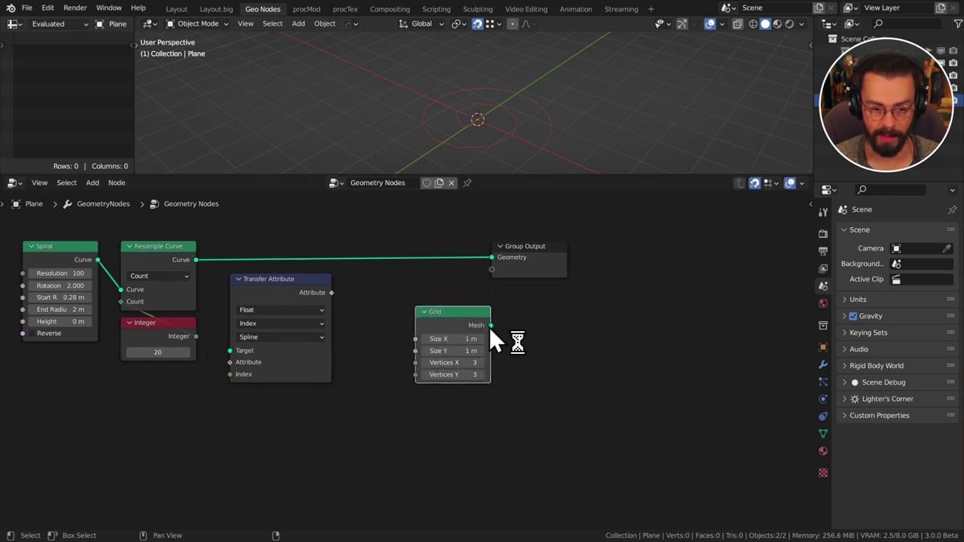
pyautogui.moveTo(491, 326); pyautogui.dragTo(604, 326)
pyautogui.scroll(2, 603, 327)
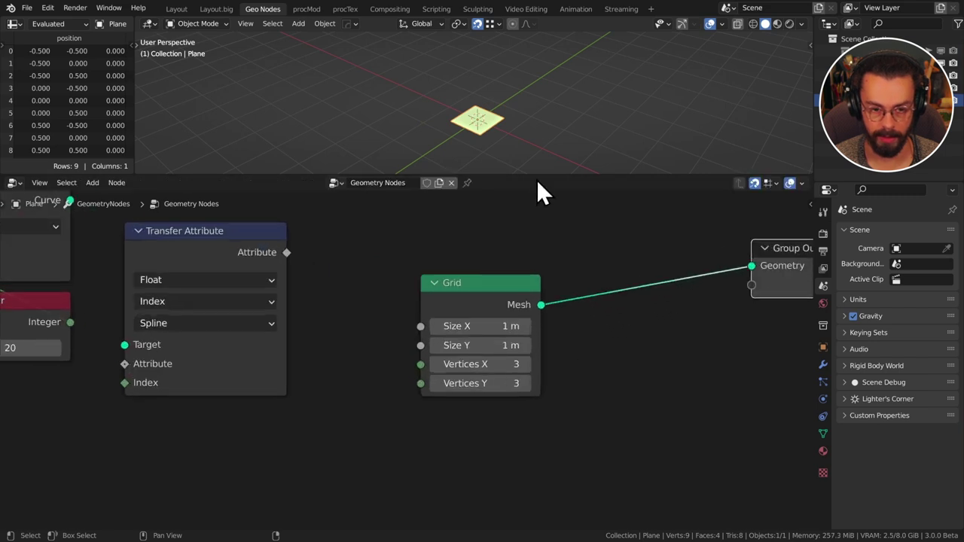
pyautogui.moveTo(538, 177); pyautogui.dragTo(550, 241)
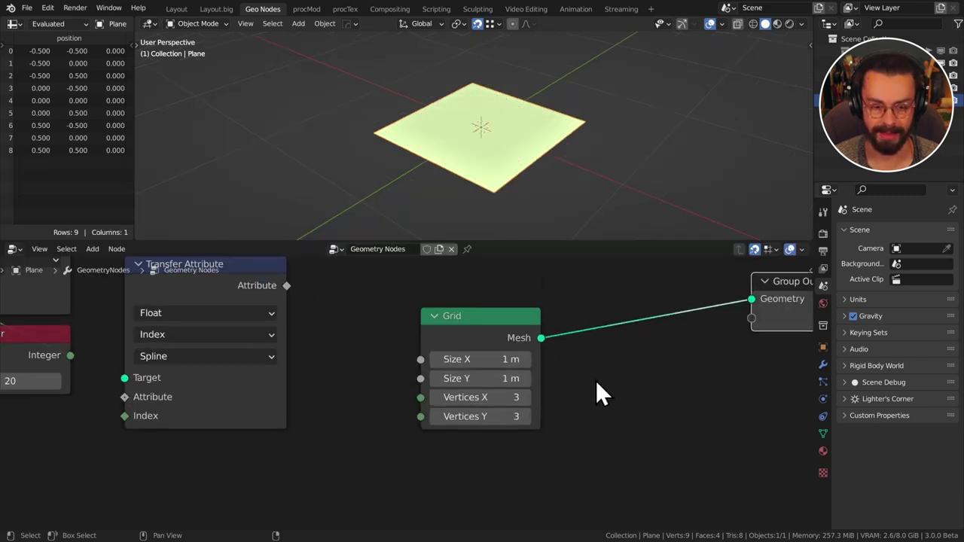
# Reposition the Grid node and set its Vertices Y to 10.
pyautogui.scroll(-2, 442, 353)
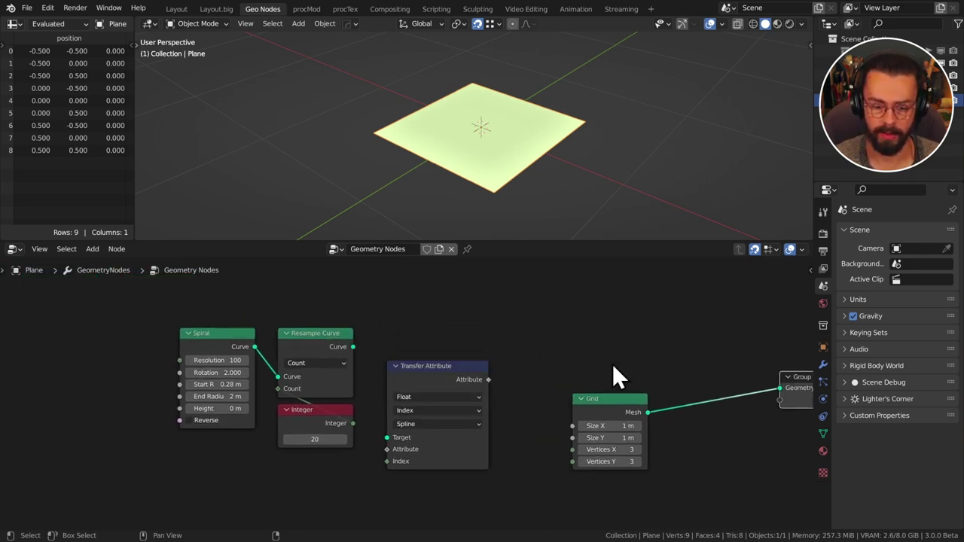
pyautogui.scroll(2, 608, 361)
pyautogui.moveTo(509, 370); pyautogui.dragTo(444, 354)
pyautogui.moveTo(532, 424); pyautogui.dragTo(532, 440)
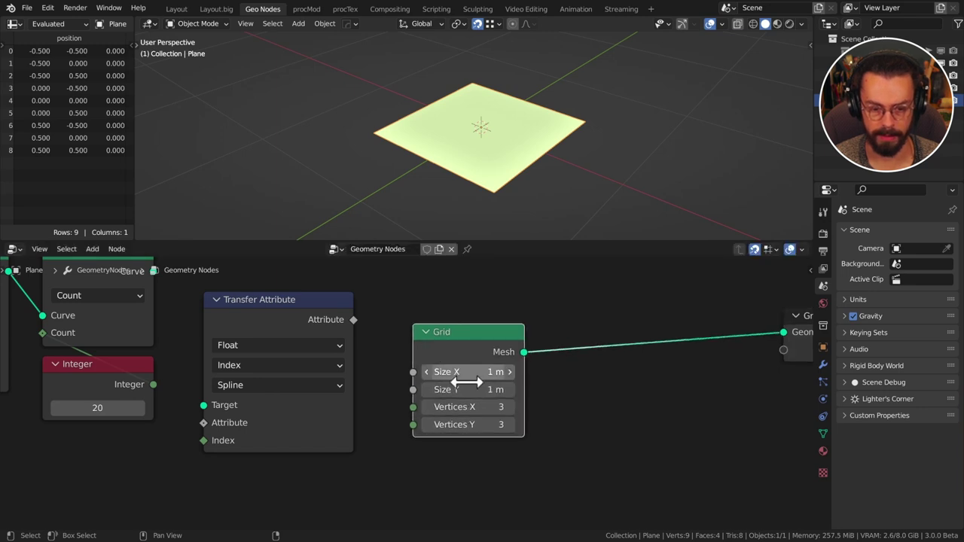
pyautogui.click(519, 417)
pyautogui.click(489, 424)
pyautogui.write('10')
pyautogui.press('Return')
# Insert a Delete Geometry node between the Grid and Group Output nodes.
pyautogui.hotkey('shift', 'a')
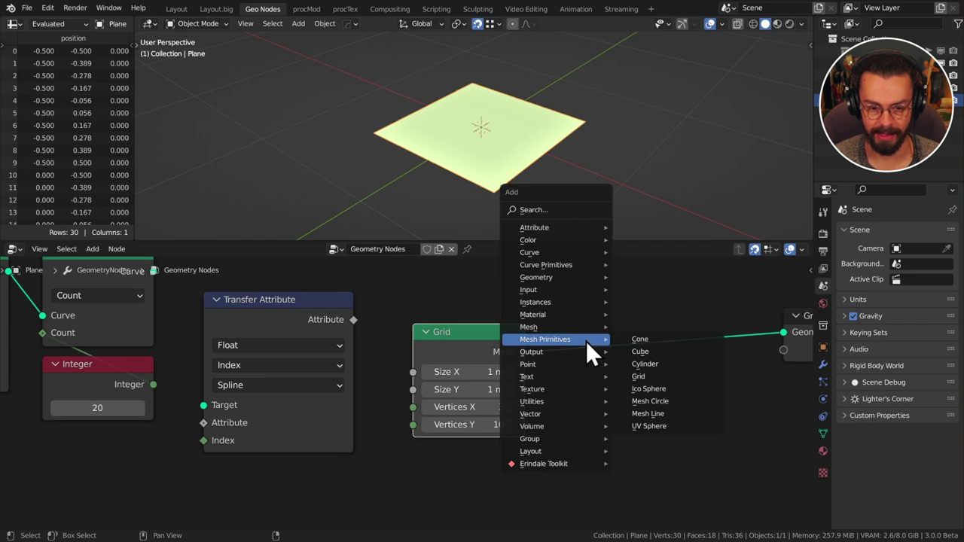
pyautogui.moveTo(567, 277)
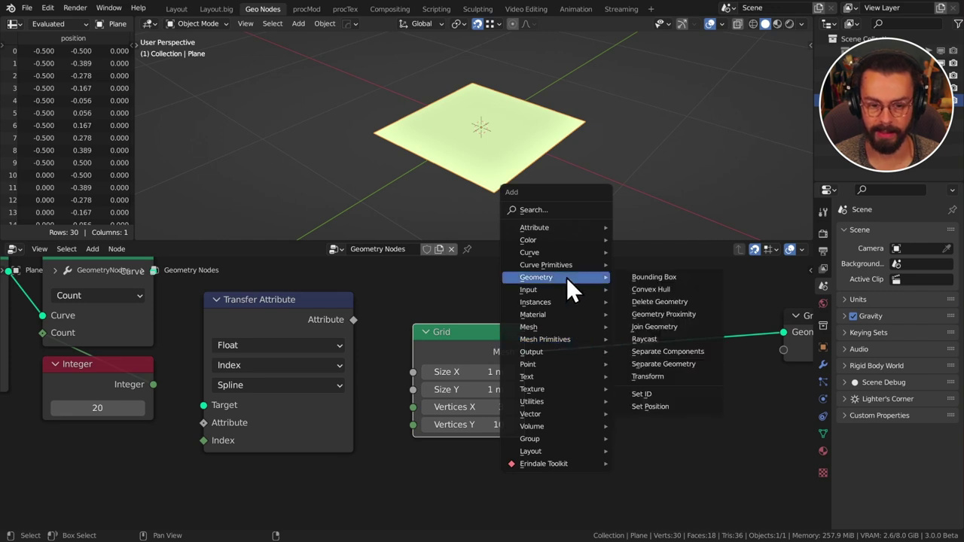
pyautogui.click(691, 303)
pyautogui.click(608, 330)
pyautogui.scroll(-2, 570, 384)
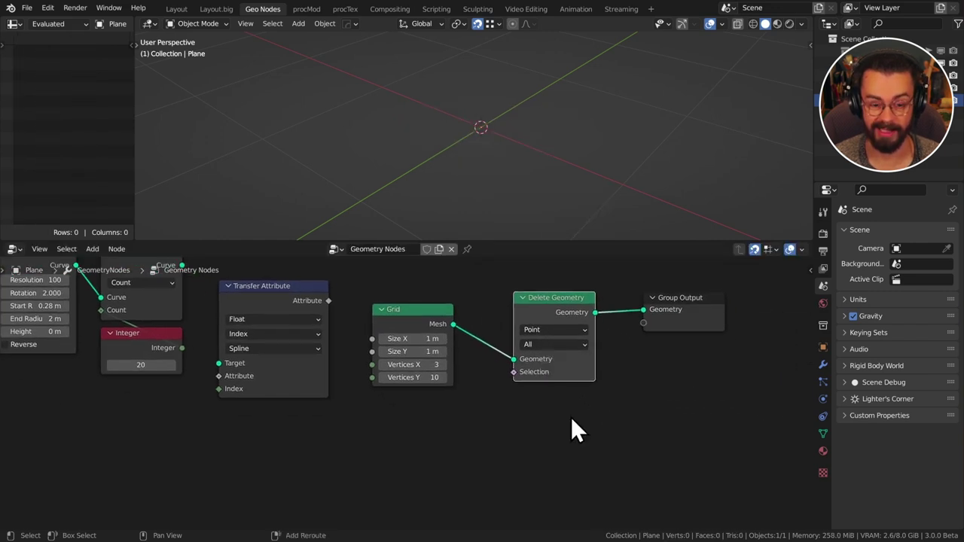
# Add an Index input node below the Grid node.
pyautogui.hotkey('shift', 'a')
pyautogui.moveTo(542, 359)
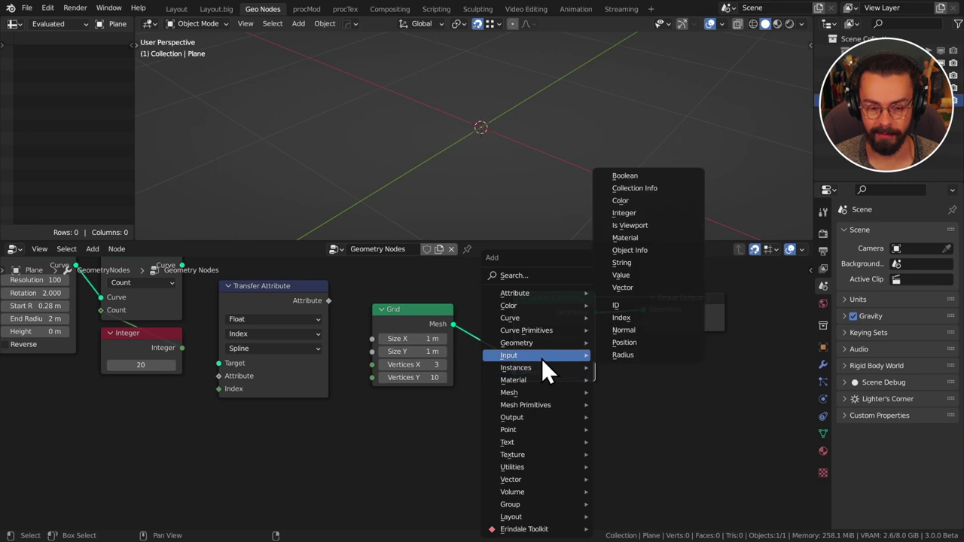
pyautogui.click(652, 319)
pyautogui.click(376, 403)
# Add a comparison node set to Equal, with Index feeding A and its result driving the Delete Geometry selection.
pyautogui.hotkey('shift', 'a')
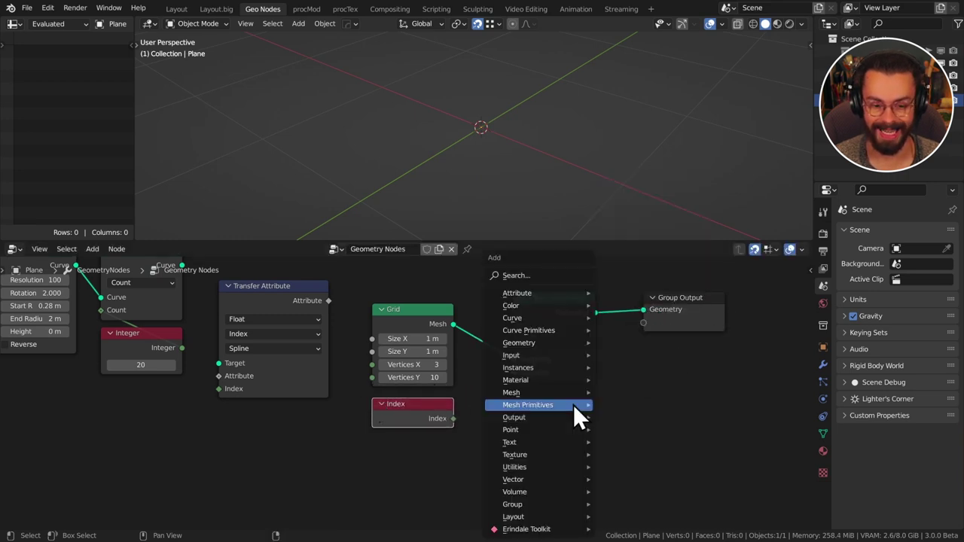
pyautogui.moveTo(537, 467)
pyautogui.click(668, 379)
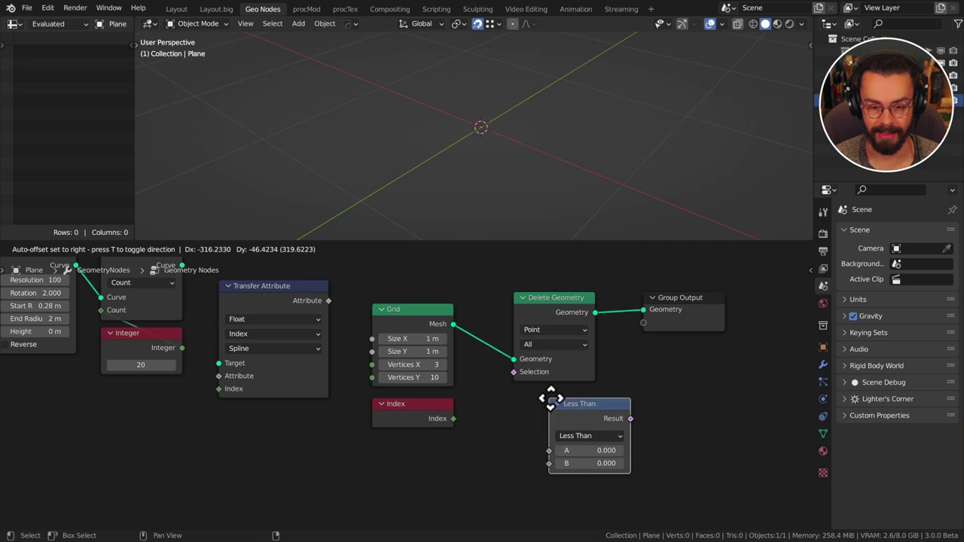
pyautogui.click(524, 406)
pyautogui.moveTo(453, 419); pyautogui.dragTo(514, 450)
pyautogui.click(555, 436)
pyautogui.click(555, 501)
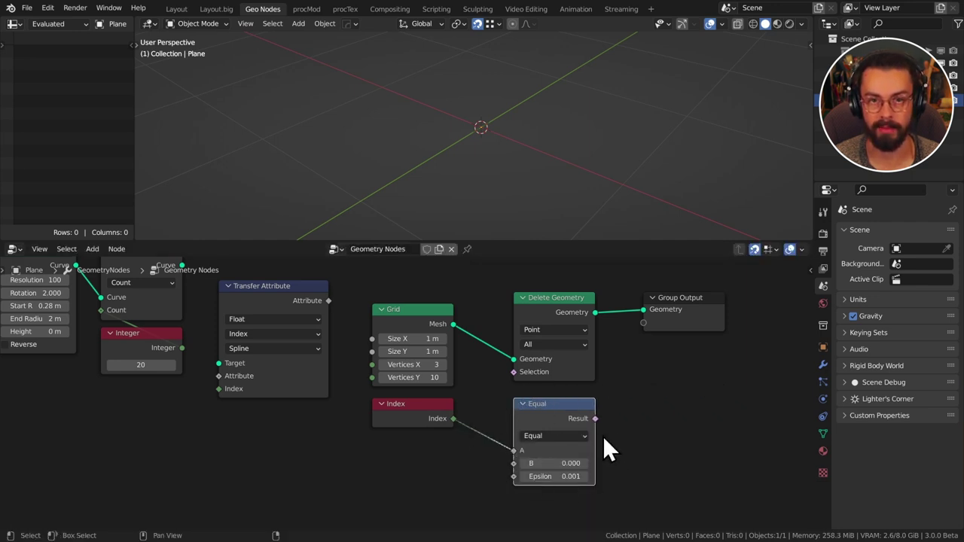
pyautogui.moveTo(595, 418); pyautogui.dragTo(532, 384)
# Step the Equal node's B value up to 28 to remove the grid's points one index at a time.
pyautogui.moveTo(437, 128); pyautogui.dragTo(469, 160, button='middle')
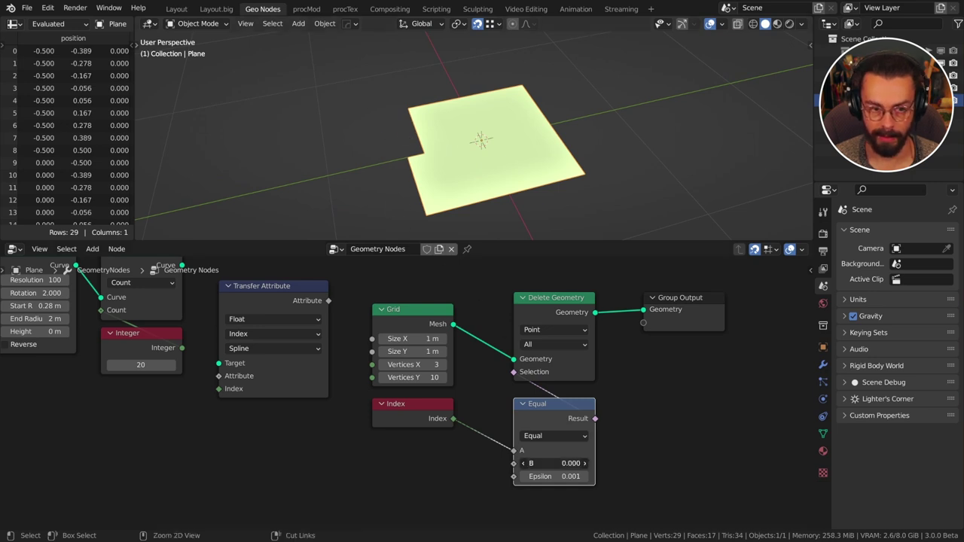
pyautogui.keyDown('ctrl'); pyautogui.moveTo(555, 463); pyautogui.dragTo(585, 463); pyautogui.keyUp('ctrl')
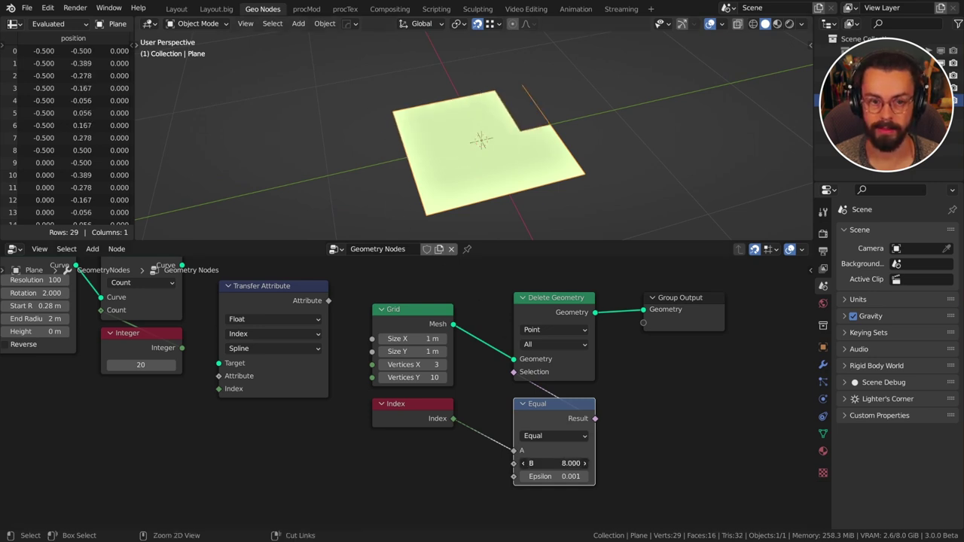
pyautogui.keyDown('ctrl'); pyautogui.scroll(6, 557, 463); pyautogui.keyUp('ctrl')
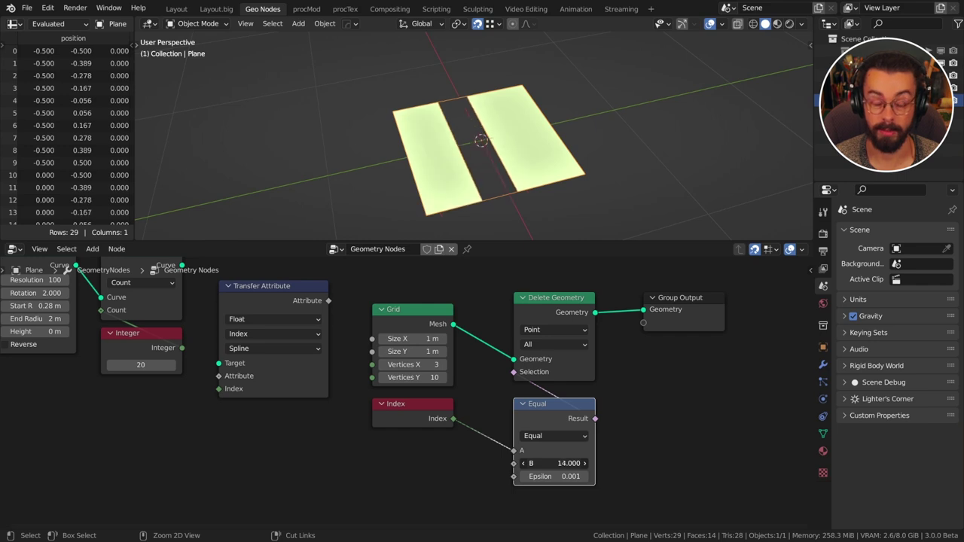
pyautogui.keyDown('ctrl'); pyautogui.scroll(3, 558, 463); pyautogui.keyUp('ctrl')
pyautogui.keyDown('ctrl'); pyautogui.scroll(2, 558, 463); pyautogui.keyUp('ctrl')
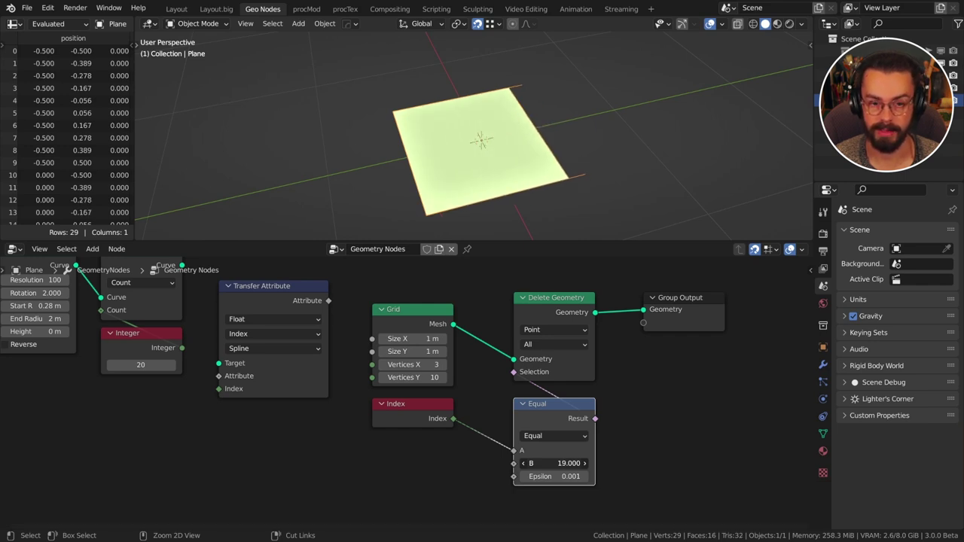
pyautogui.keyDown('ctrl'); pyautogui.scroll(9, 557, 463); pyautogui.keyUp('ctrl')
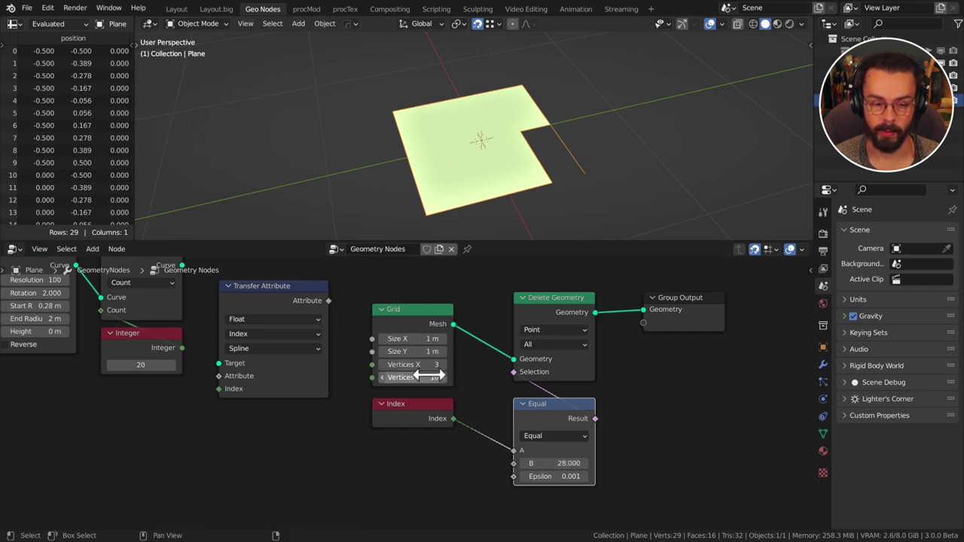
# Link the Integer node to the Grid's Vertices Y and set its Vertices X to 2.
pyautogui.scroll(-1, 280, 409)
pyautogui.moveTo(280, 409); pyautogui.dragTo(357, 458, button='middle')
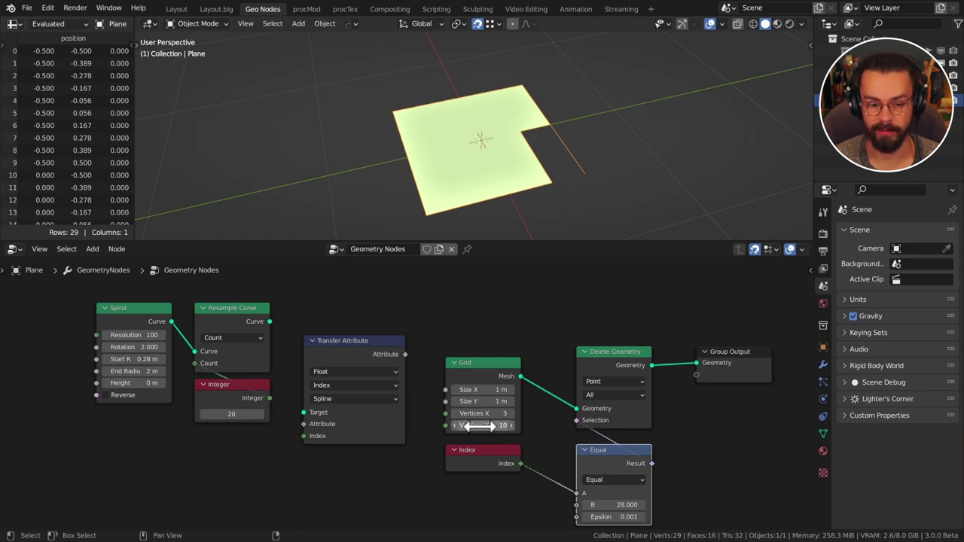
pyautogui.moveTo(445, 426); pyautogui.dragTo(269, 398)
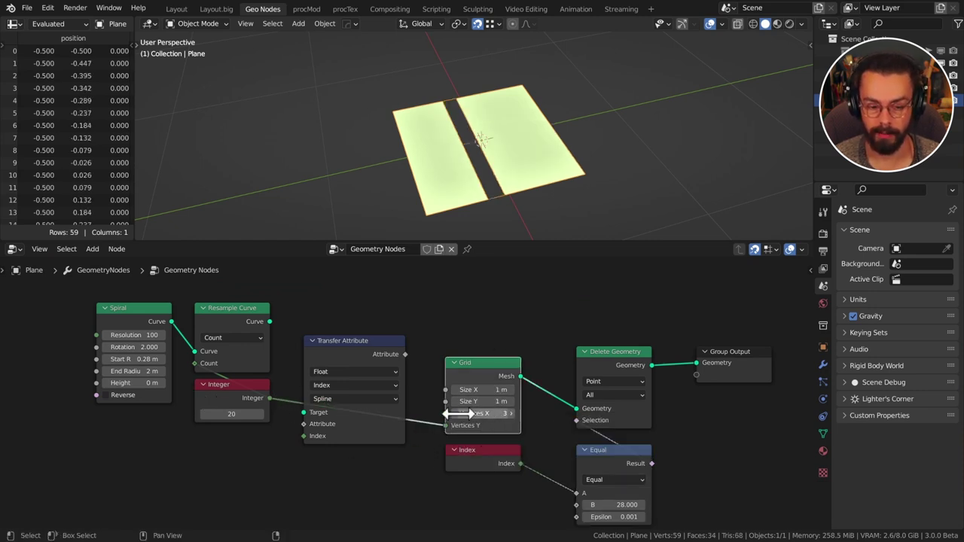
pyautogui.click(455, 414)
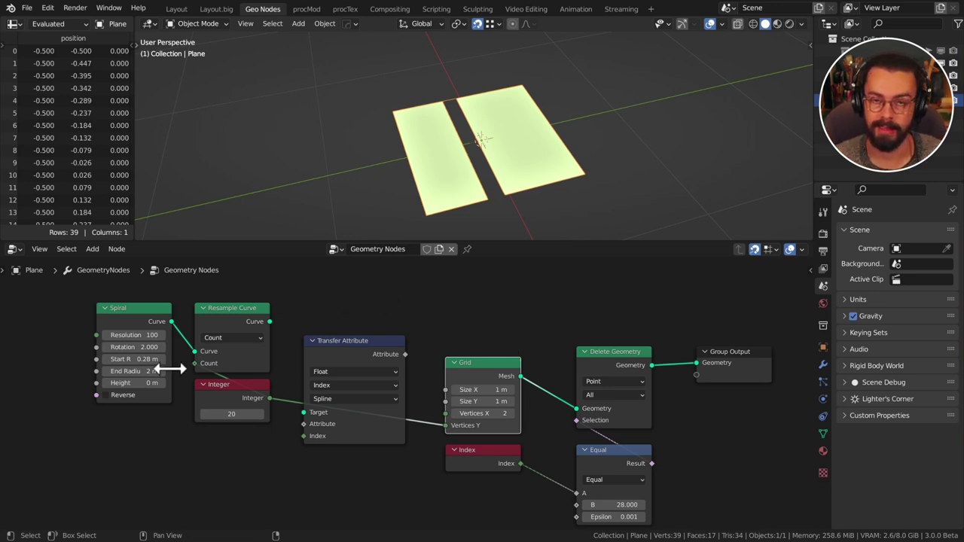
pyautogui.moveTo(381, 354); pyautogui.dragTo(512, 317)
pyautogui.moveTo(542, 445); pyautogui.dragTo(521, 401, button='middle')
# Remove the Delete Geometry, Index and Equal nodes while keeping the Grid linked to the Group Output.
pyautogui.click(562, 392)
pyautogui.keyDown('alt'); pyautogui.moveTo(565, 392); pyautogui.dragTo(693, 467); pyautogui.keyUp('alt')
pyautogui.moveTo(675, 454); pyautogui.dragTo(663, 407, button='middle')
pyautogui.press('x')
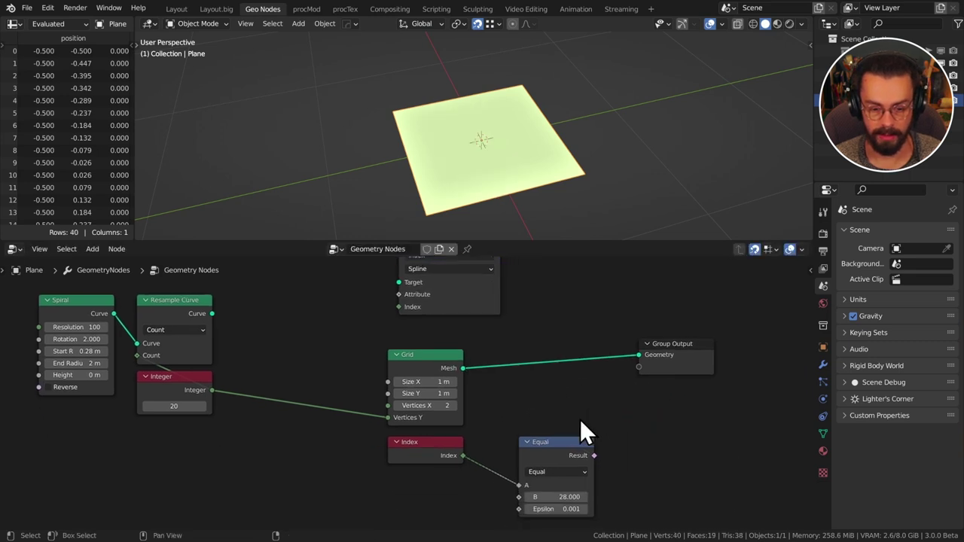
pyautogui.moveTo(409, 488); pyautogui.dragTo(625, 456)
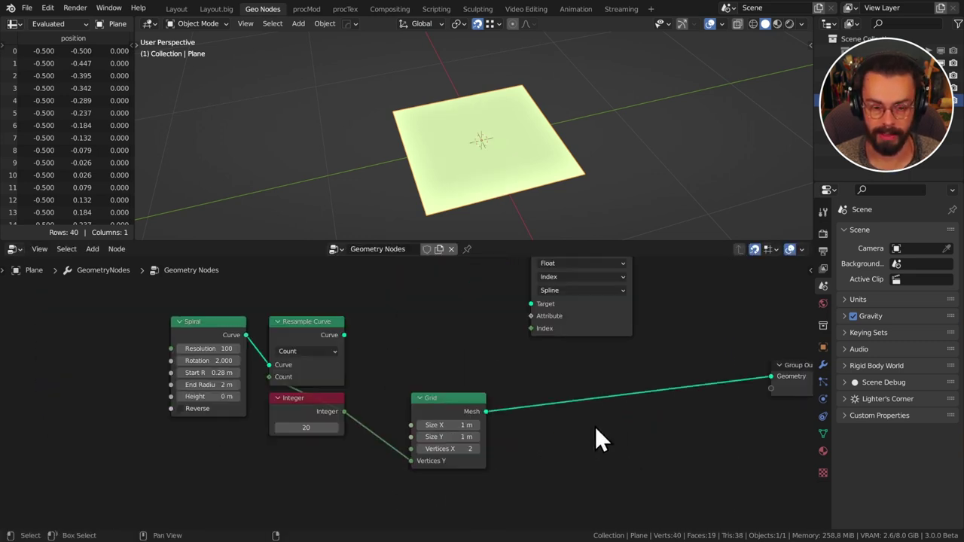
# Enlarge the 3D viewport and link the Resample Curve output to the Transfer Attribute node's Target.
pyautogui.scroll(-3, 525, 165)
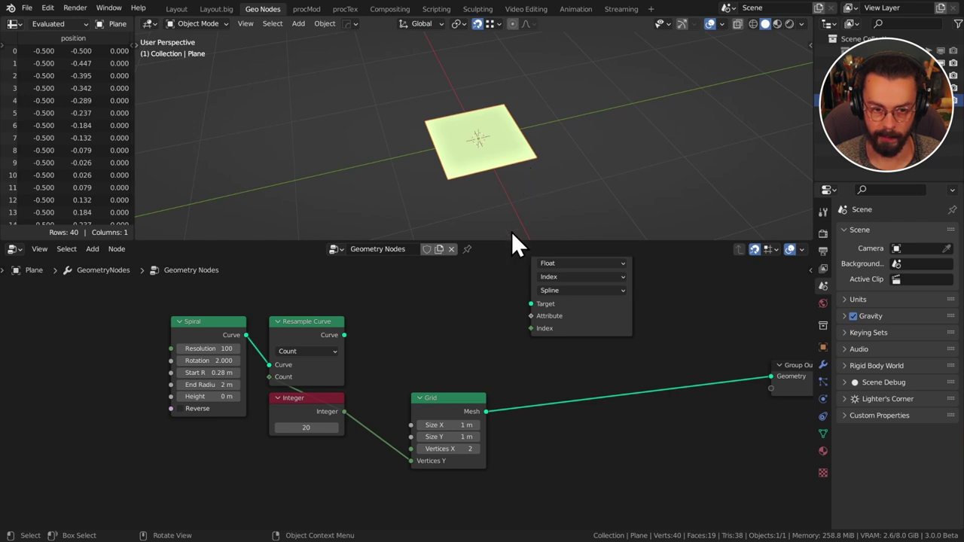
pyautogui.moveTo(510, 240); pyautogui.dragTo(510, 291)
pyautogui.moveTo(534, 345); pyautogui.dragTo(488, 359)
pyautogui.moveTo(334, 411); pyautogui.dragTo(451, 394)
pyautogui.moveTo(543, 410); pyautogui.dragTo(481, 417, button='middle')
pyautogui.scroll(3, 490, 418)
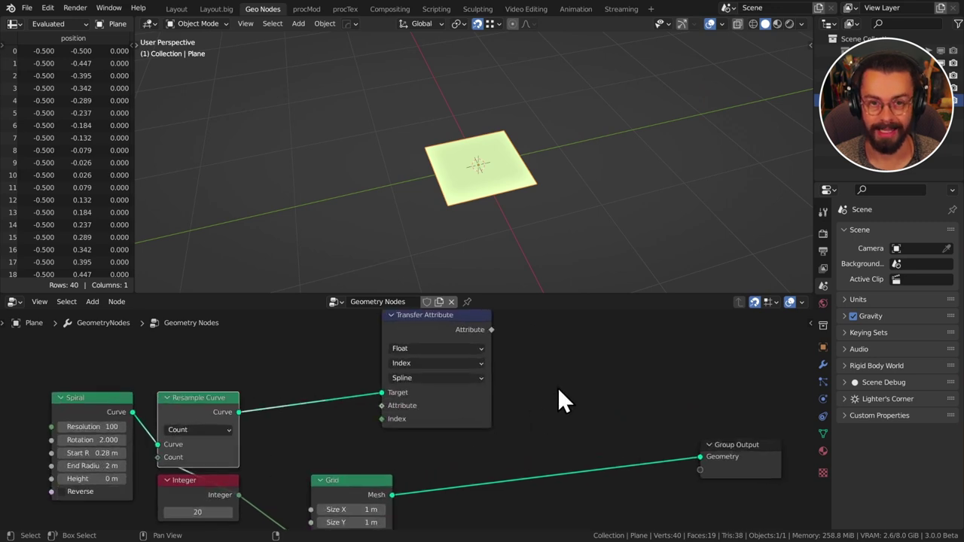
# Add a Position input node between the Resample Curve and Transfer Attribute nodes.
pyautogui.moveTo(561, 369); pyautogui.dragTo(570, 383, button='middle')
pyautogui.hotkey('shift', 'a')
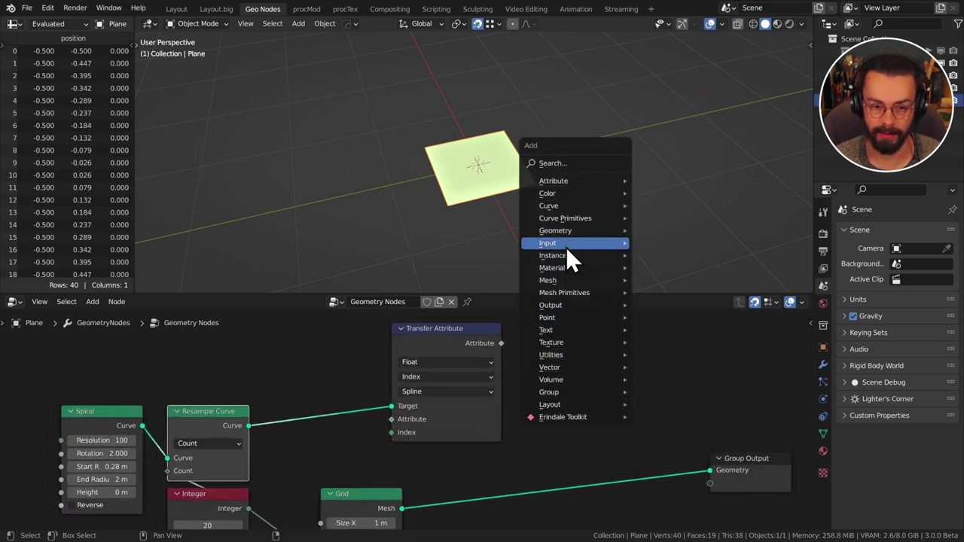
pyautogui.moveTo(566, 247)
pyautogui.click(664, 409)
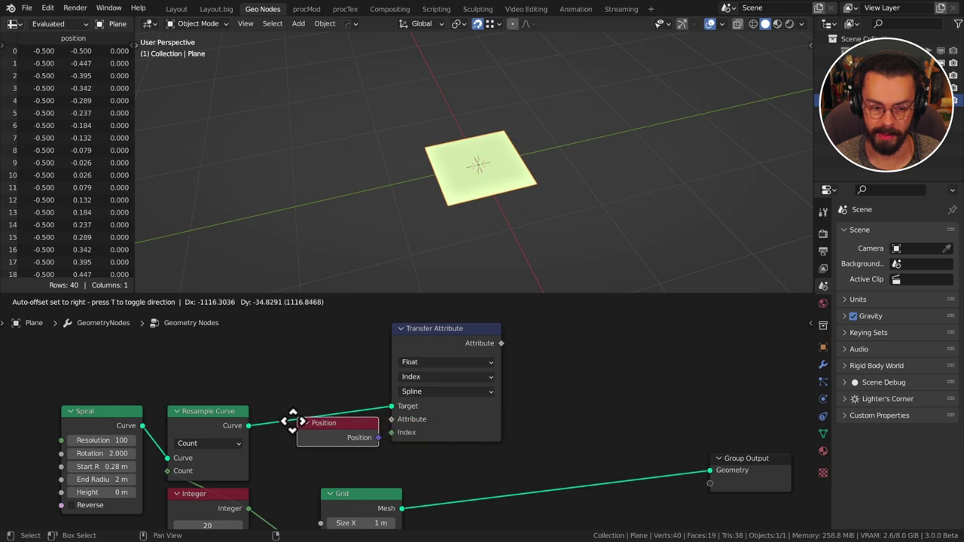
pyautogui.click(281, 444)
# Set Transfer Attribute to the Vector data type and Point domain, with Position linked as its attribute.
pyautogui.click(444, 362)
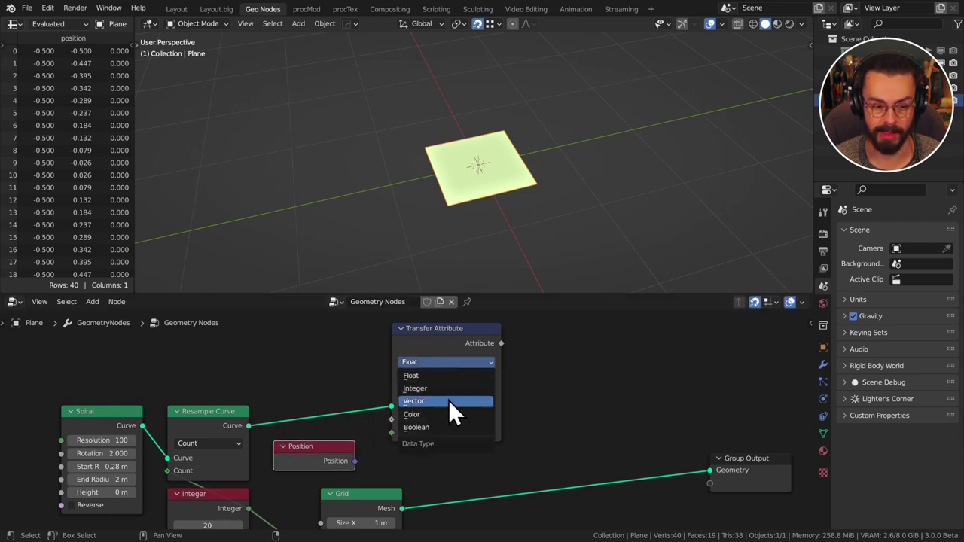
pyautogui.click(449, 400)
pyautogui.moveTo(443, 350); pyautogui.dragTo(467, 374)
pyautogui.moveTo(355, 461); pyautogui.dragTo(415, 443)
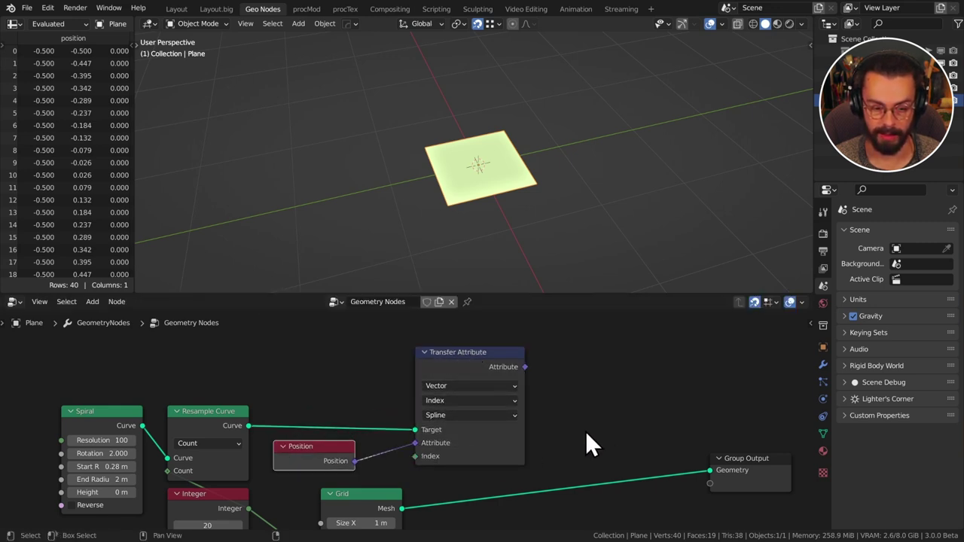
pyautogui.click(468, 415)
pyautogui.click(470, 429)
# Make room before the Group Output and insert a Set Position node on the link from the Grid.
pyautogui.moveTo(542, 454); pyautogui.dragTo(524, 405, button='middle')
pyautogui.moveTo(639, 415); pyautogui.dragTo(527, 438, button='middle')
pyautogui.scroll(-1, 527, 439)
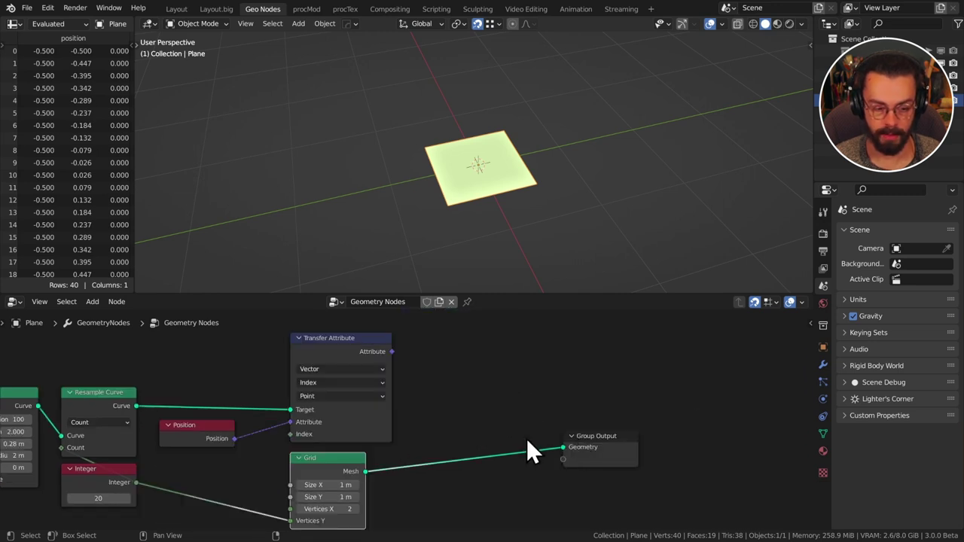
pyautogui.moveTo(615, 444); pyautogui.dragTo(678, 441)
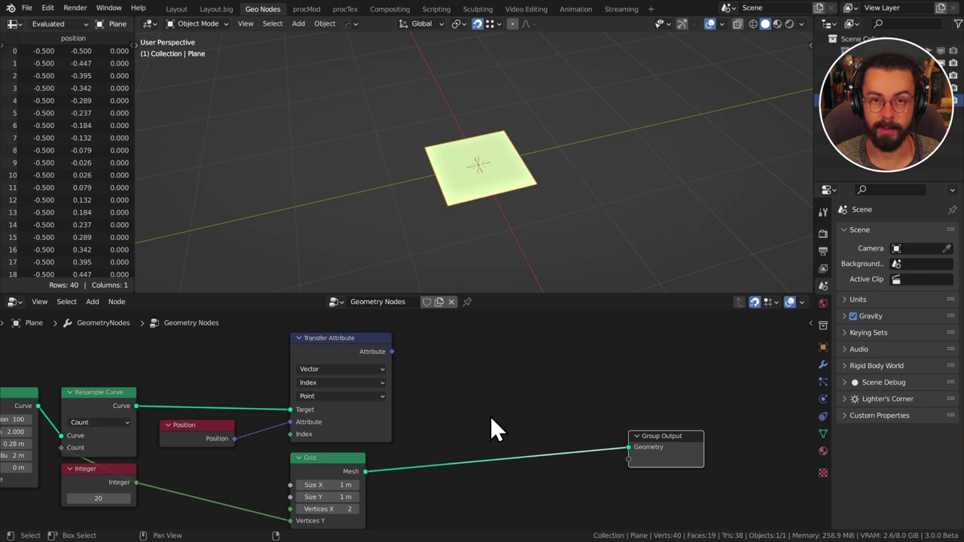
pyautogui.moveTo(497, 435); pyautogui.dragTo(499, 405, button='middle')
pyautogui.hotkey('shift', 'a')
pyautogui.moveTo(512, 348)
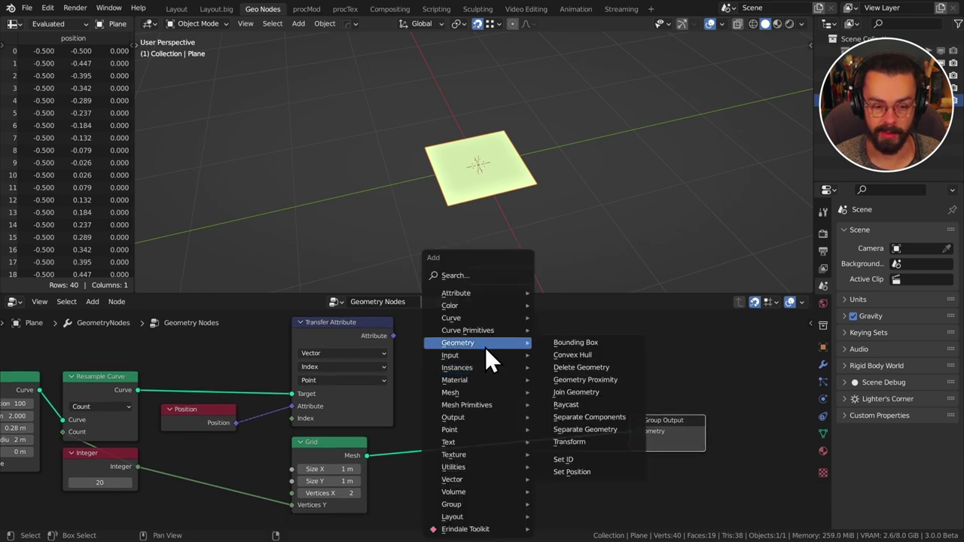
pyautogui.click(595, 471)
pyautogui.click(550, 398)
# Link the Transfer Attribute output to Set Position's Position input and read the information notice on the Transfer Attribute node.
pyautogui.moveTo(393, 336); pyautogui.dragTo(510, 427)
pyautogui.moveTo(422, 387); pyautogui.dragTo(484, 396, button='middle')
pyautogui.moveTo(468, 356); pyautogui.dragTo(494, 387, button='middle')
pyautogui.scroll(1, 494, 387)
pyautogui.scroll(1, 494, 386)
pyautogui.moveTo(500, 351)
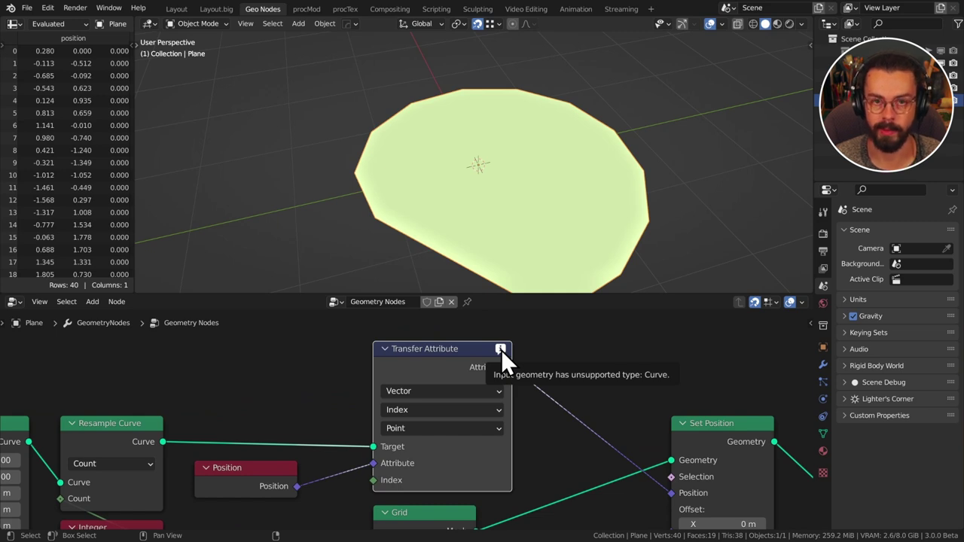
# Move the Position and Grid nodes down and insert a Curve to Mesh node between Resample Curve and Transfer Attribute.
pyautogui.scroll(-3, 387, 410)
pyautogui.moveTo(369, 430); pyautogui.dragTo(453, 388, button='middle')
pyautogui.moveTo(391, 414); pyautogui.dragTo(420, 429)
pyautogui.moveTo(482, 448); pyautogui.dragTo(486, 488)
pyautogui.moveTo(420, 436); pyautogui.dragTo(419, 446)
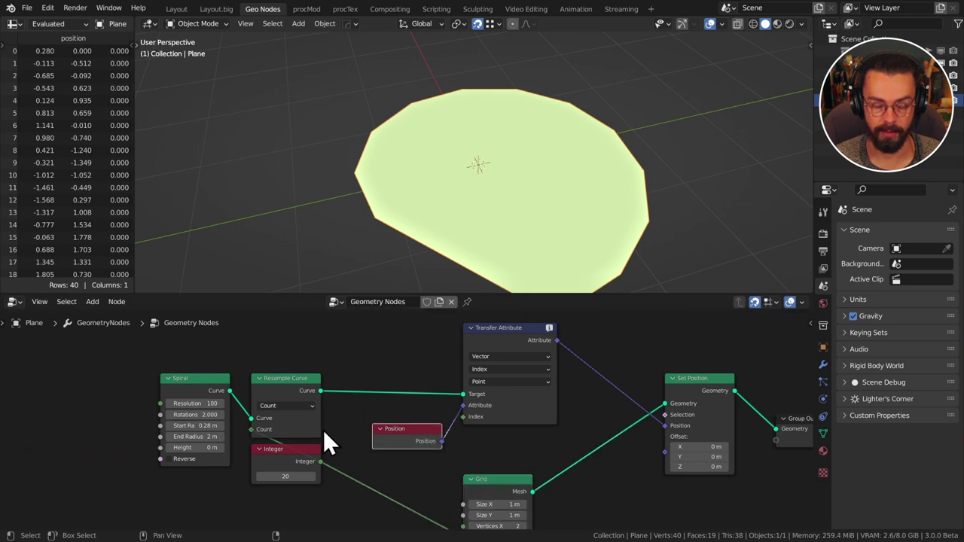
pyautogui.hotkey('shift', 'a')
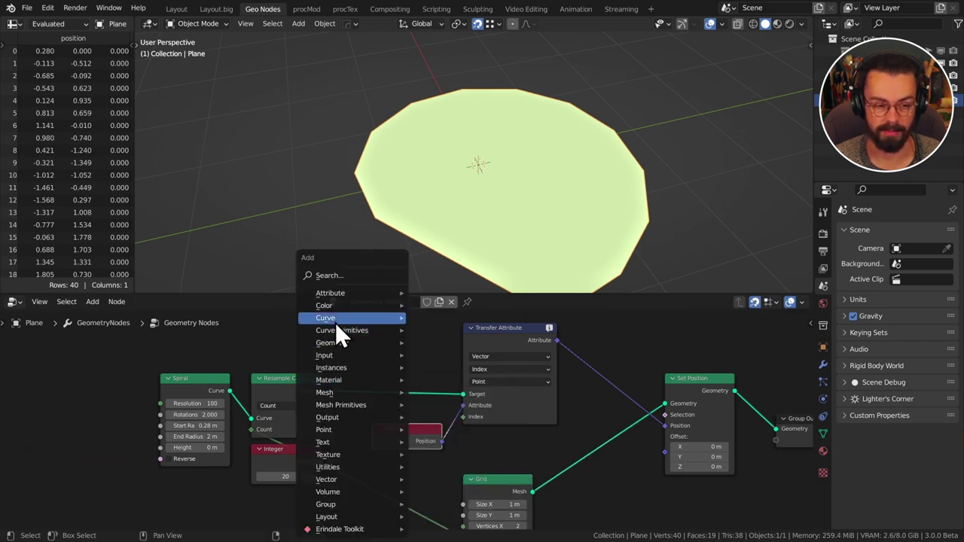
pyautogui.moveTo(335, 318)
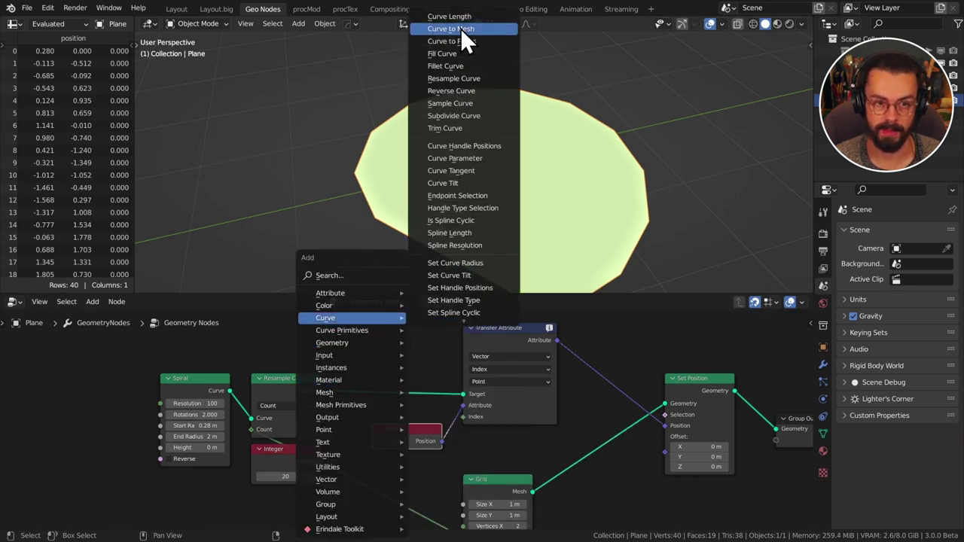
pyautogui.click(456, 28)
pyautogui.click(400, 362)
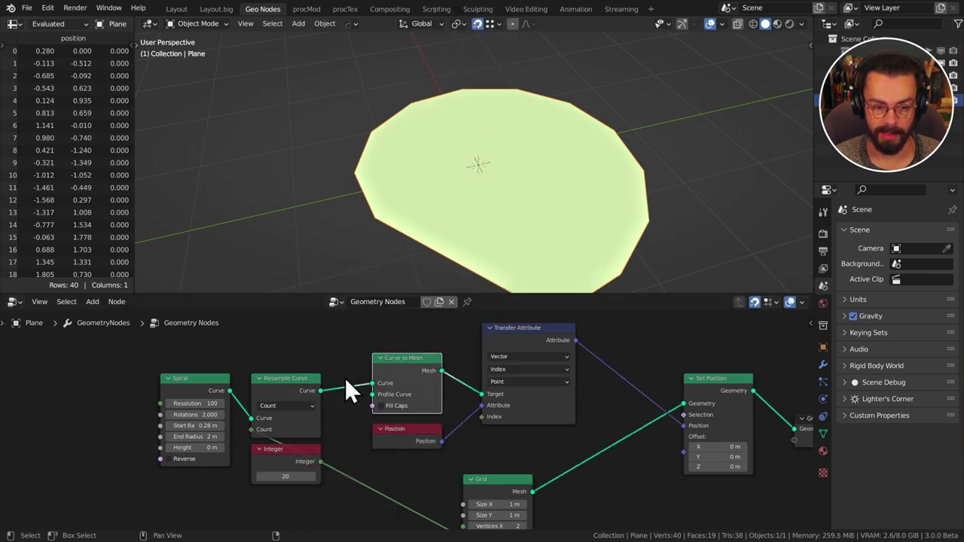
# Tidy the layout by moving Spiral and Resample Curve beside Curve to Mesh, Integer beneath Spiral, and Transfer Attribute above the Grid.
pyautogui.press('b')
pyautogui.moveTo(172, 378); pyautogui.dragTo(307, 483)
pyautogui.press('g')
pyautogui.click(339, 465)
pyautogui.moveTo(377, 461); pyautogui.dragTo(370, 431, button='middle')
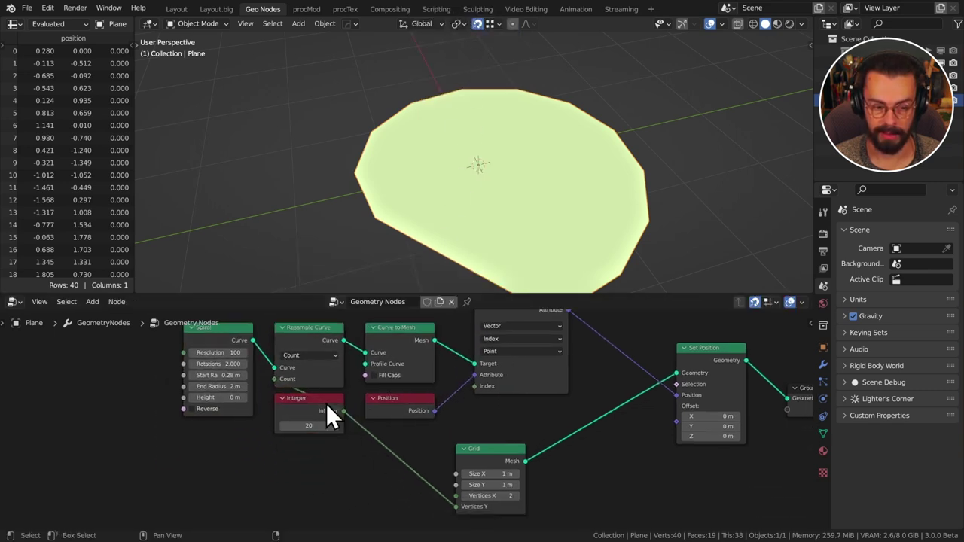
pyautogui.moveTo(326, 403); pyautogui.dragTo(229, 435)
pyautogui.moveTo(376, 391); pyautogui.dragTo(339, 406, button='middle')
pyautogui.moveTo(476, 322); pyautogui.dragTo(458, 360)
pyautogui.moveTo(496, 429); pyautogui.dragTo(491, 408, button='middle')
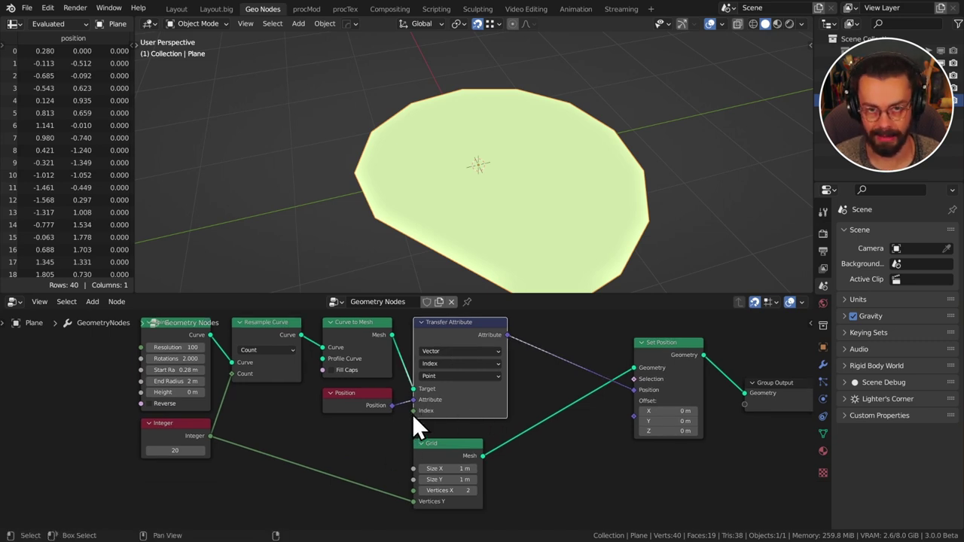
pyautogui.moveTo(414, 411); pyautogui.dragTo(391, 443)
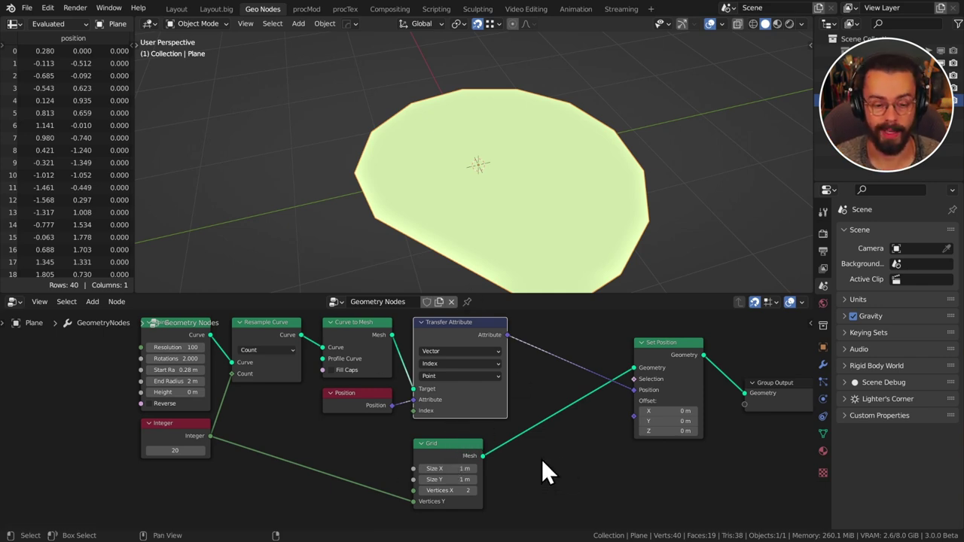
# Add an Index input node and a Math node set to Modulo, with Index feeding its first value.
pyautogui.moveTo(459, 446); pyautogui.dragTo(577, 379, button='middle')
pyautogui.hotkey('shift', 'a')
pyautogui.moveTo(426, 354)
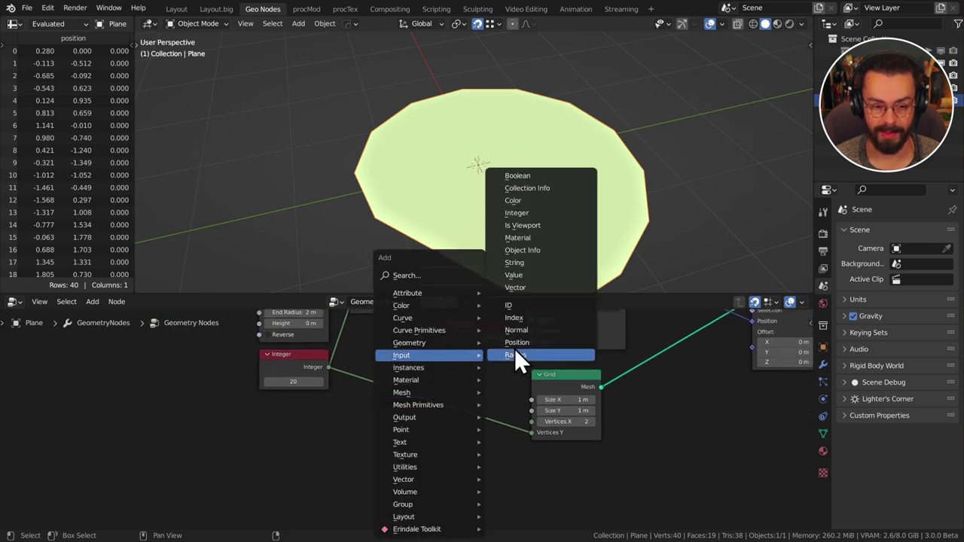
pyautogui.click(515, 317)
pyautogui.click(314, 426)
pyautogui.hotkey('shift', 'a')
pyautogui.moveTo(418, 467)
pyautogui.click(531, 429)
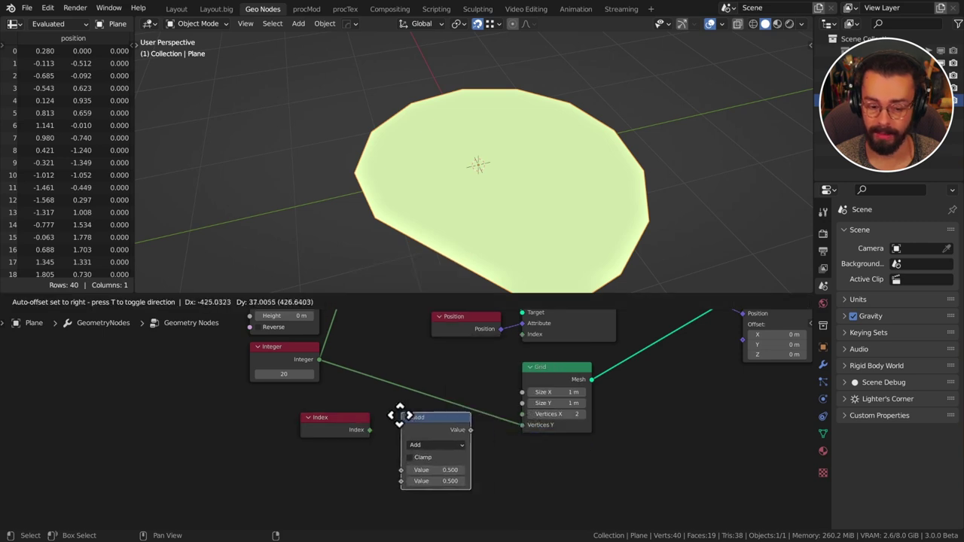
pyautogui.click(394, 415)
pyautogui.click(421, 444)
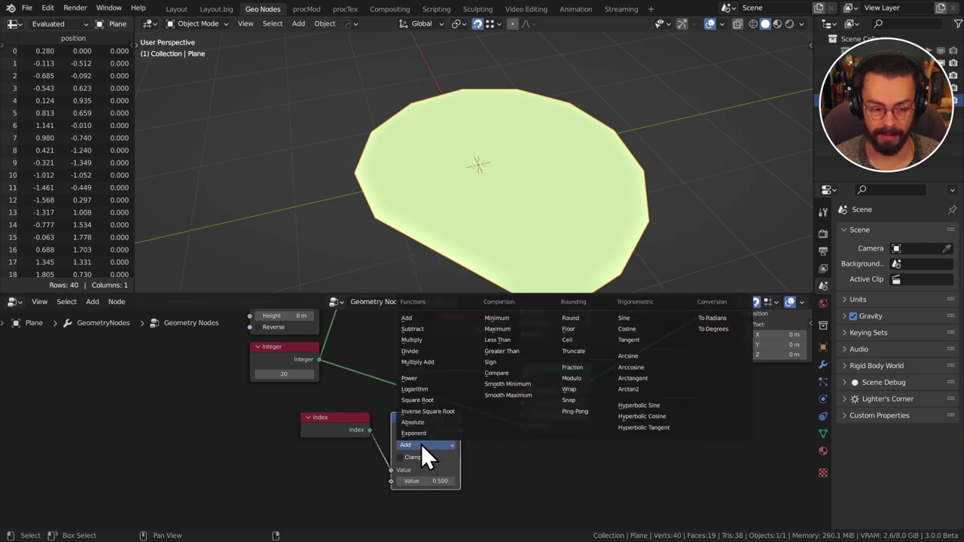
pyautogui.click(578, 379)
# Link Integer to the Modulo's second value and the Modulo output to Transfer Attribute's Index, placing the nodes beneath Position.
pyautogui.moveTo(319, 360); pyautogui.dragTo(391, 481)
pyautogui.moveTo(425, 439); pyautogui.dragTo(466, 369)
pyautogui.moveTo(335, 420); pyautogui.dragTo(350, 402)
pyautogui.moveTo(485, 363); pyautogui.dragTo(409, 402, button='middle')
pyautogui.moveTo(425, 399); pyautogui.dragTo(452, 377)
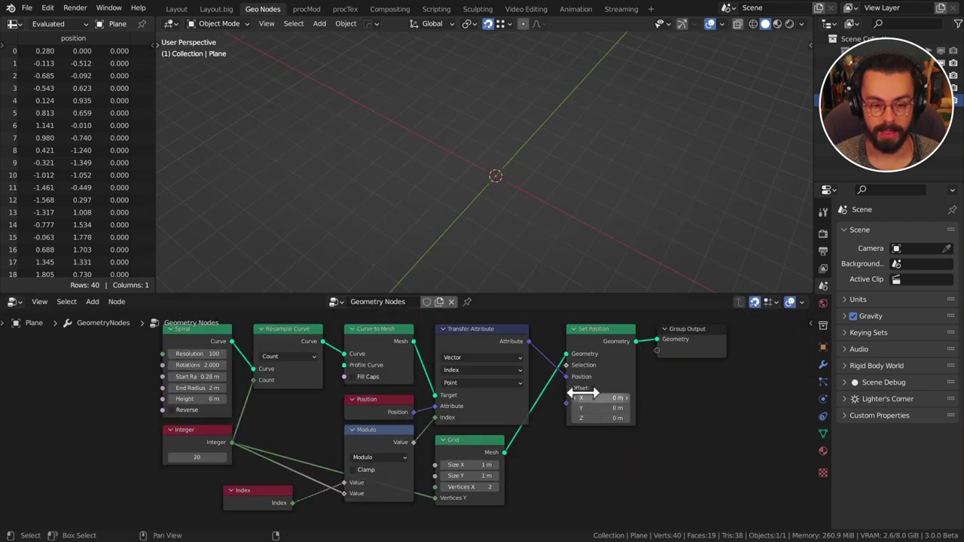
# Nudge the Set Position node closer to Transfer Attribute and the Index node closer to Modulo.
pyautogui.moveTo(503, 197); pyautogui.dragTo(547, 94, button='middle')
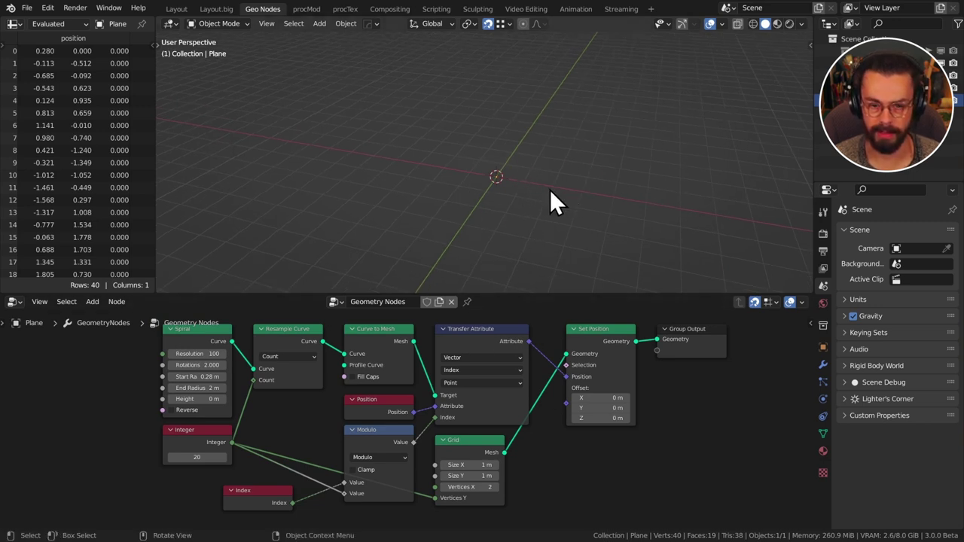
pyautogui.moveTo(553, 204); pyautogui.dragTo(374, 218, button='middle')
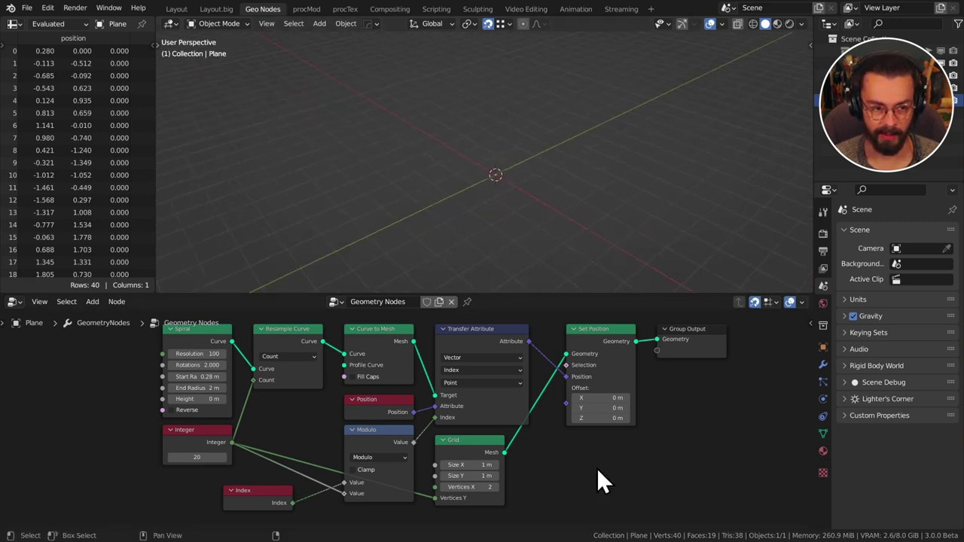
pyautogui.moveTo(609, 335); pyautogui.dragTo(598, 334)
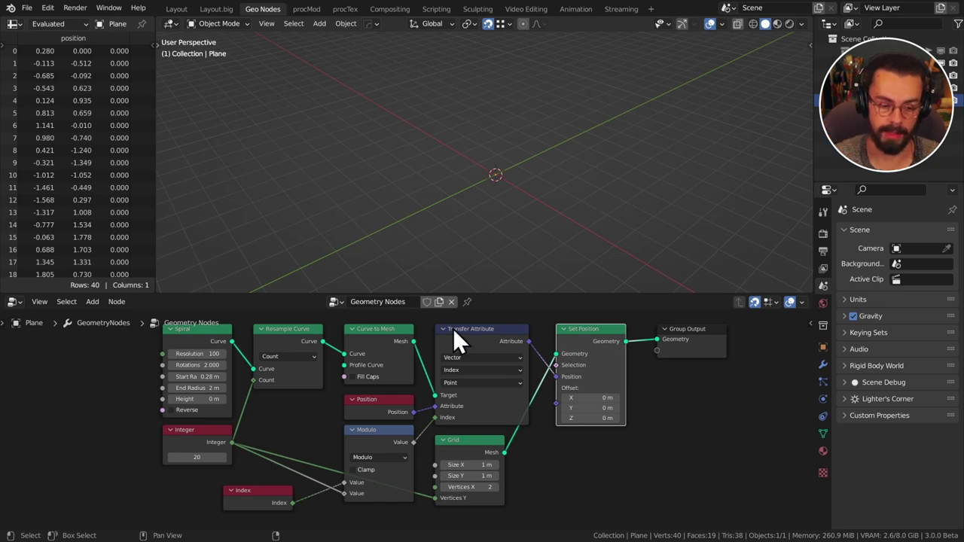
pyautogui.moveTo(252, 490); pyautogui.dragTo(260, 490)
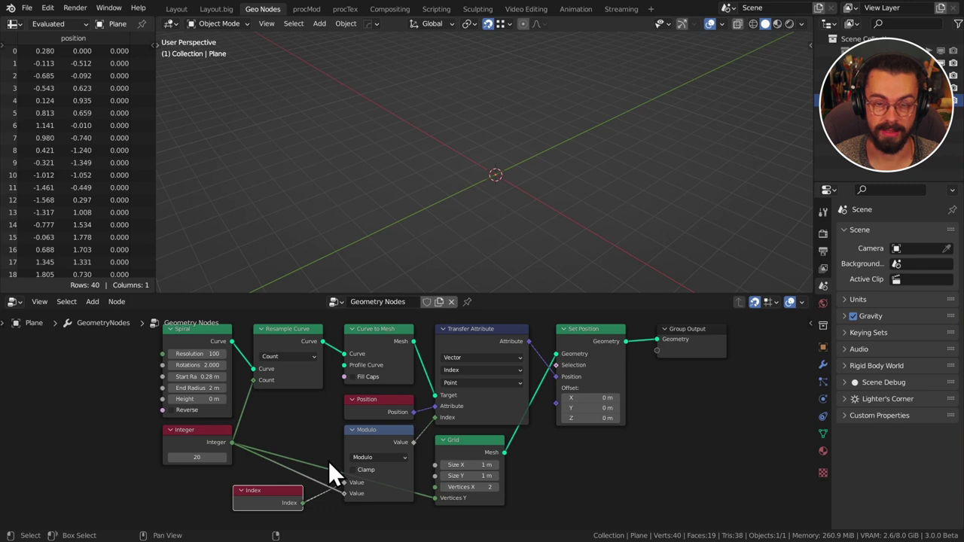
# Duplicate the Set Position node and insert the copy between the first Set Position and the Group Output.
pyautogui.moveTo(329, 461); pyautogui.dragTo(309, 450, button='middle')
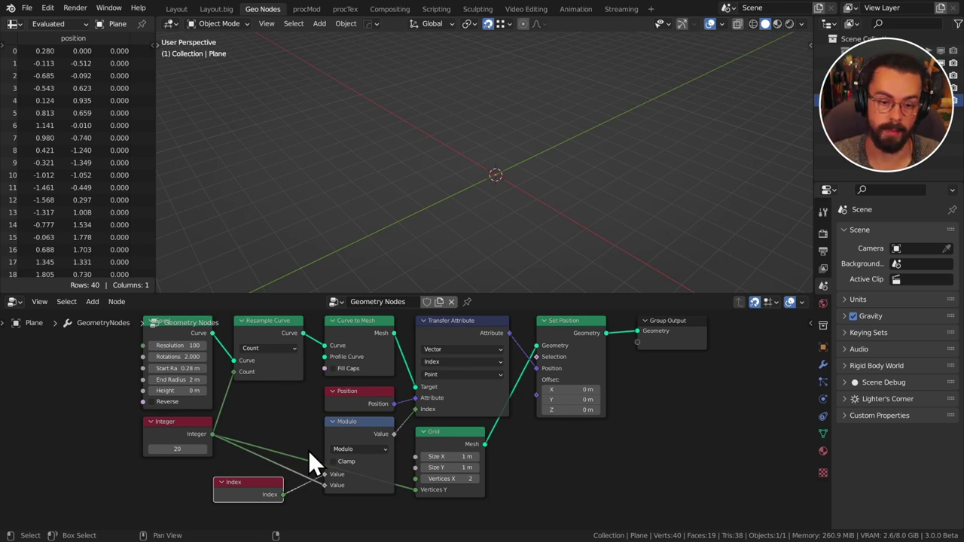
pyautogui.moveTo(434, 382); pyautogui.dragTo(414, 391, button='middle')
pyautogui.click(550, 345)
pyautogui.hotkey('shift', 'd')
pyautogui.click(662, 337)
pyautogui.moveTo(596, 475); pyautogui.dragTo(596, 453, button='middle')
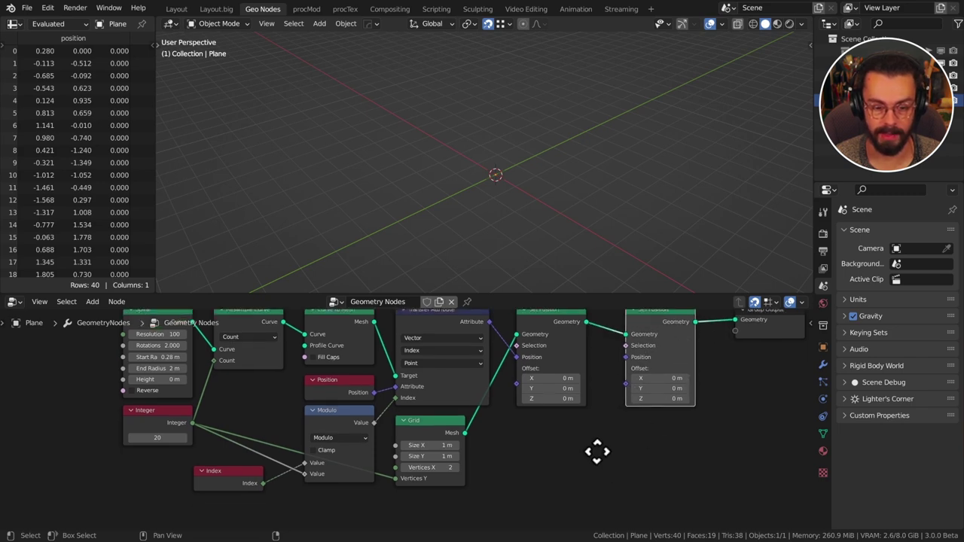
# Add a Compare Floats node set to Greater Than or Equal, with Index linked to A and Integer linked to B.
pyautogui.hotkey('shift', 'a')
pyautogui.moveTo(550, 452)
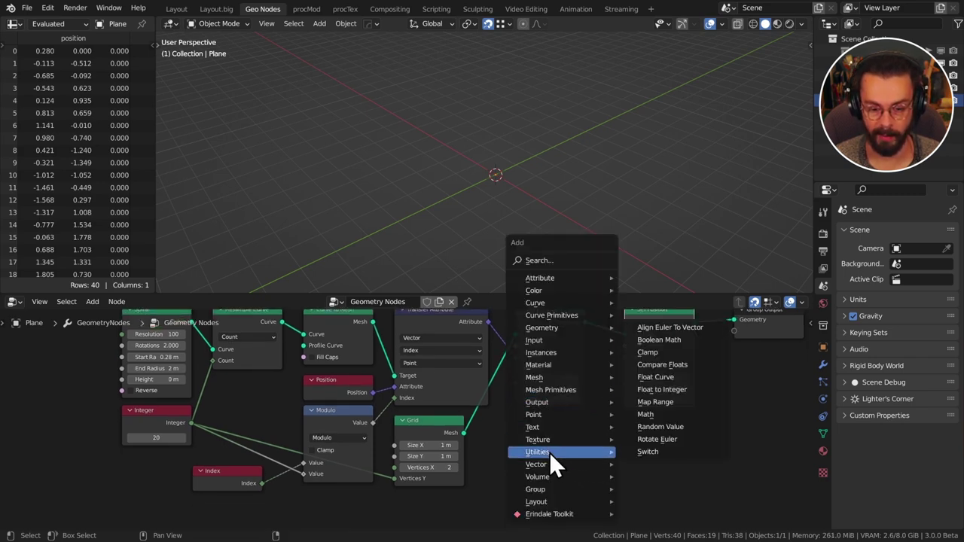
pyautogui.click(682, 366)
pyautogui.click(516, 465)
pyautogui.moveTo(270, 467); pyautogui.dragTo(525, 483)
pyautogui.click(564, 472)
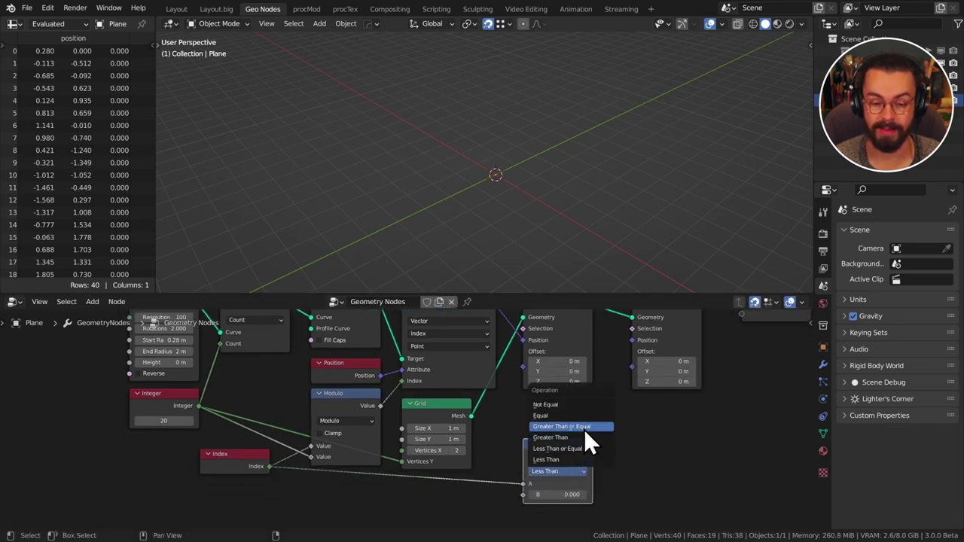
pyautogui.click(580, 426)
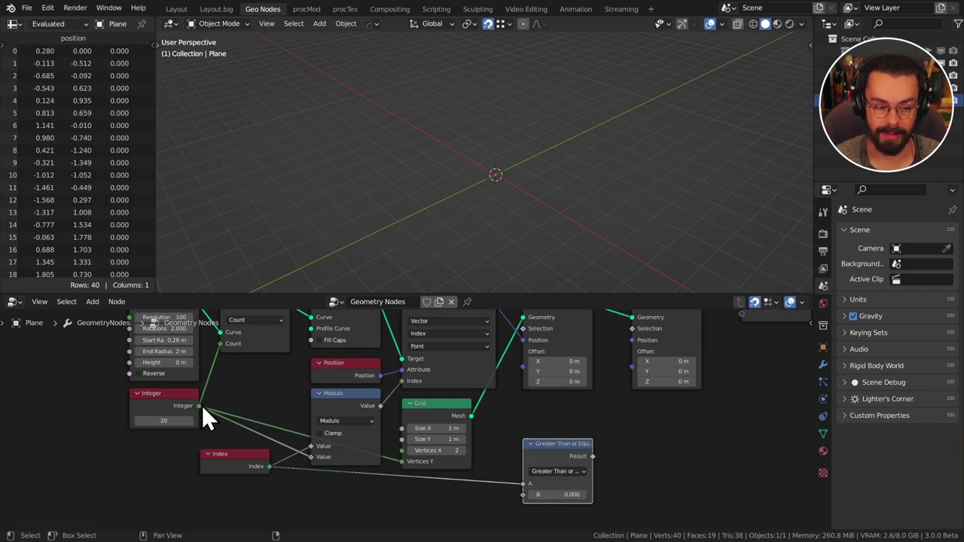
pyautogui.moveTo(198, 406); pyautogui.dragTo(524, 494)
pyautogui.moveTo(560, 457); pyautogui.dragTo(556, 421)
# Add reroute points to the Index and Integer links feeding the comparison and route them beneath the Modulo and Grid nodes.
pyautogui.moveTo(283, 404); pyautogui.dragTo(382, 378, button='middle')
pyautogui.keyDown('shift'); pyautogui.moveTo(382, 378); pyautogui.dragTo(385, 411, button='right'); pyautogui.keyUp('shift')
pyautogui.press('g')
pyautogui.click(426, 459)
pyautogui.keyDown('shift'); pyautogui.moveTo(480, 446); pyautogui.dragTo(482, 465, button='right'); pyautogui.keyUp('shift')
pyautogui.moveTo(483, 471); pyautogui.dragTo(485, 478)
pyautogui.press('Home')
# Link the comparison result to the second Set Position's Selection and set that node's Z offset to 1.87 m.
pyautogui.moveTo(558, 440); pyautogui.dragTo(598, 354)
pyautogui.moveTo(629, 406); pyautogui.dragTo(688, 406)
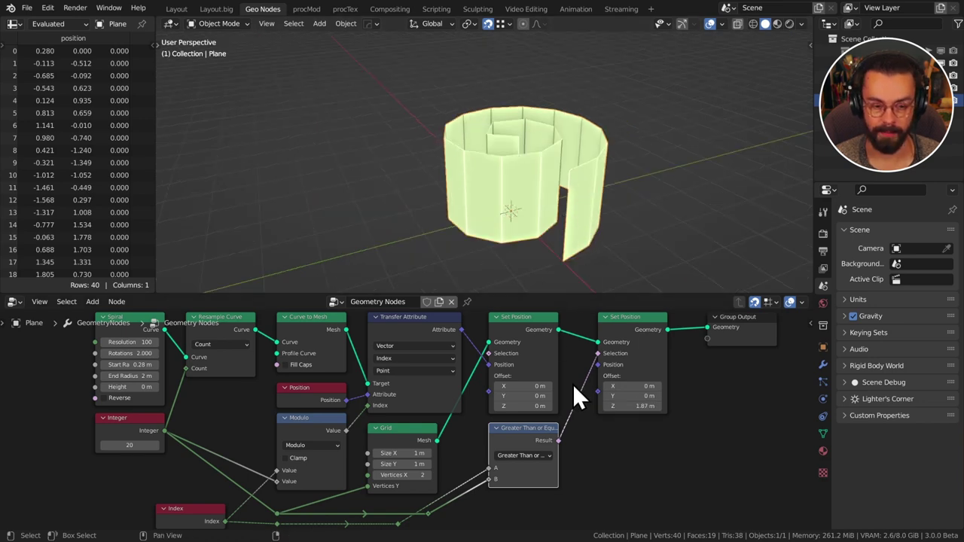
# Move the second Set Position and Group Output nodes closer to the rest of the node chain.
pyautogui.keyDown('ctrl'); pyautogui.moveTo(573, 385); pyautogui.dragTo(589, 353, button='middle'); pyautogui.keyUp('ctrl')
pyautogui.moveTo(589, 354); pyautogui.dragTo(582, 362, button='middle')
pyautogui.moveTo(610, 340); pyautogui.dragTo(592, 339)
pyautogui.moveTo(700, 338); pyautogui.dragTo(666, 339)
pyautogui.keyDown('ctrl'); pyautogui.moveTo(667, 339); pyautogui.dragTo(675, 380, button='middle'); pyautogui.keyUp('ctrl')
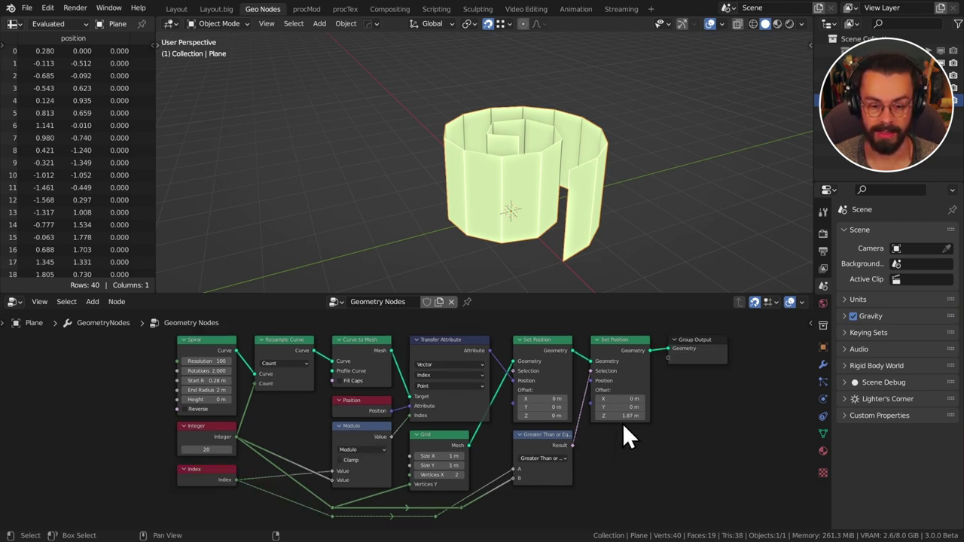
# Set the second Set Position's Z offset to 1.77 m and raise the Integer value to 208.
pyautogui.moveTo(623, 417)
pyautogui.mouseDown()
pyautogui.moveTo(683, 417)
pyautogui.moveTo(615, 417)
pyautogui.mouseUp()
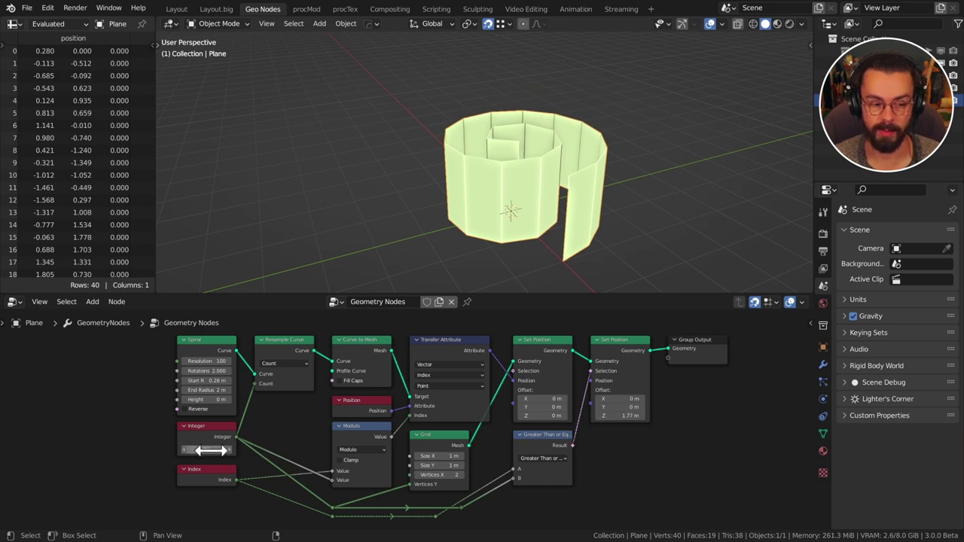
pyautogui.moveTo(211, 450); pyautogui.dragTo(316, 450)
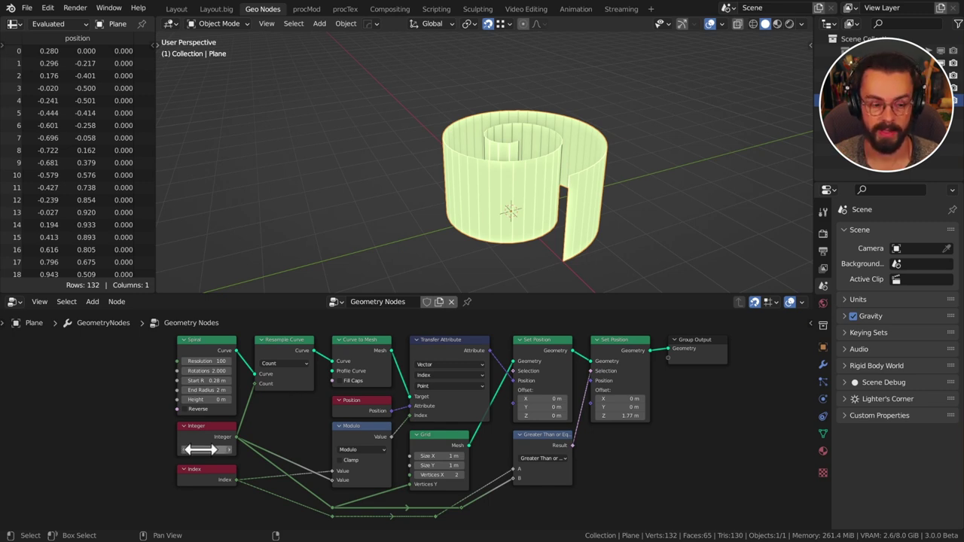
pyautogui.moveTo(204, 452); pyautogui.dragTo(311, 451)
pyautogui.moveTo(442, 236); pyautogui.dragTo(455, 253, button='middle')
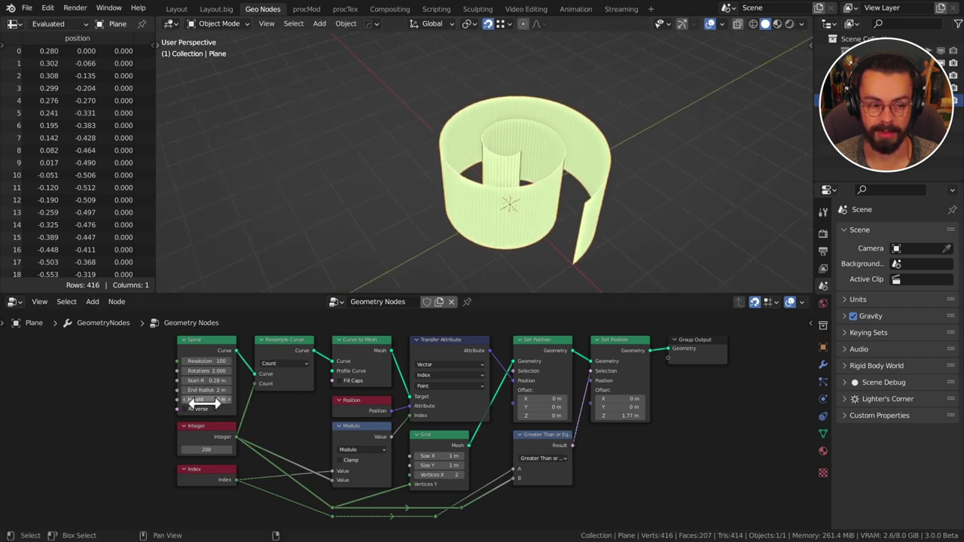
# Set the Spiral's Height to 2.2 m and its Rotations to 2.2, viewing the ribbon from several angles.
pyautogui.moveTo(202, 400); pyautogui.dragTo(257, 400)
pyautogui.scroll(-2, 459, 181)
pyautogui.moveTo(460, 181); pyautogui.dragTo(488, 170, button='middle')
pyautogui.moveTo(619, 135)
pyautogui.mouseDown(button='middle')
pyautogui.moveTo(526, 185)
pyautogui.moveTo(609, 136)
pyautogui.mouseUp(button='middle')
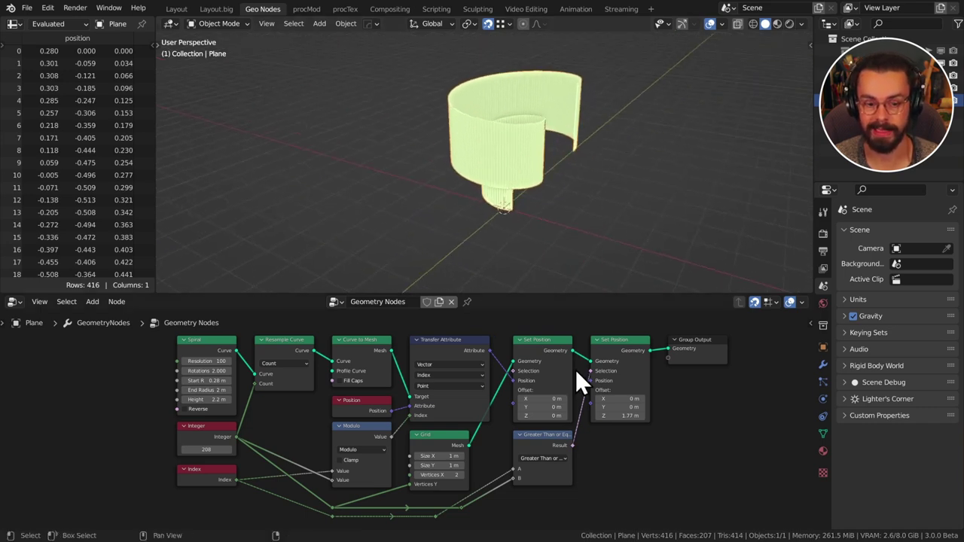
pyautogui.click(455, 439)
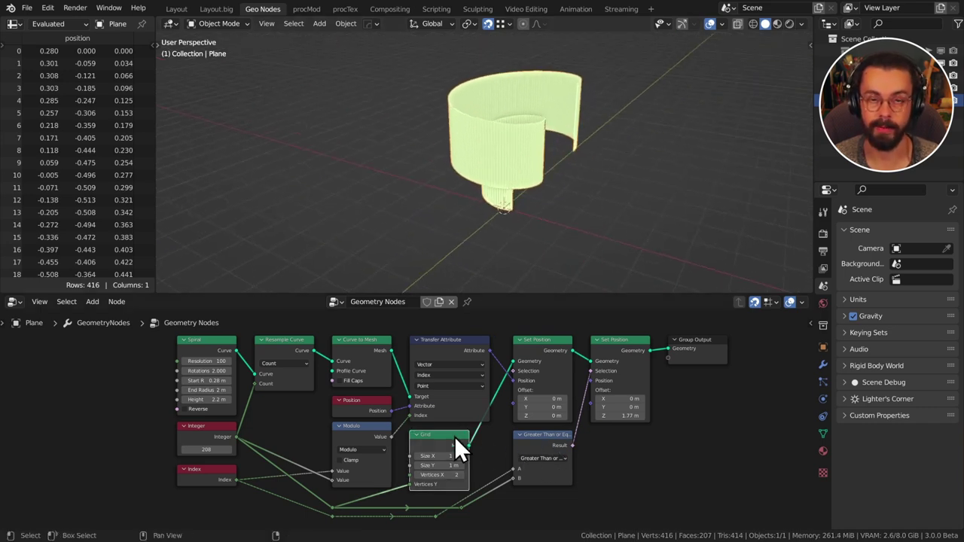
pyautogui.moveTo(571, 185); pyautogui.dragTo(586, 200, button='middle')
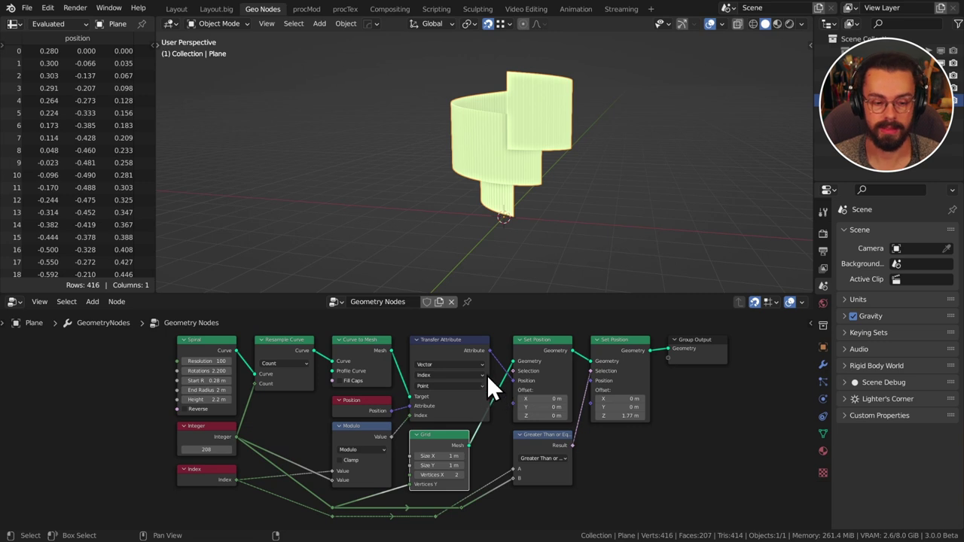
pyautogui.moveTo(374, 398); pyautogui.dragTo(366, 403)
pyautogui.click(308, 412)
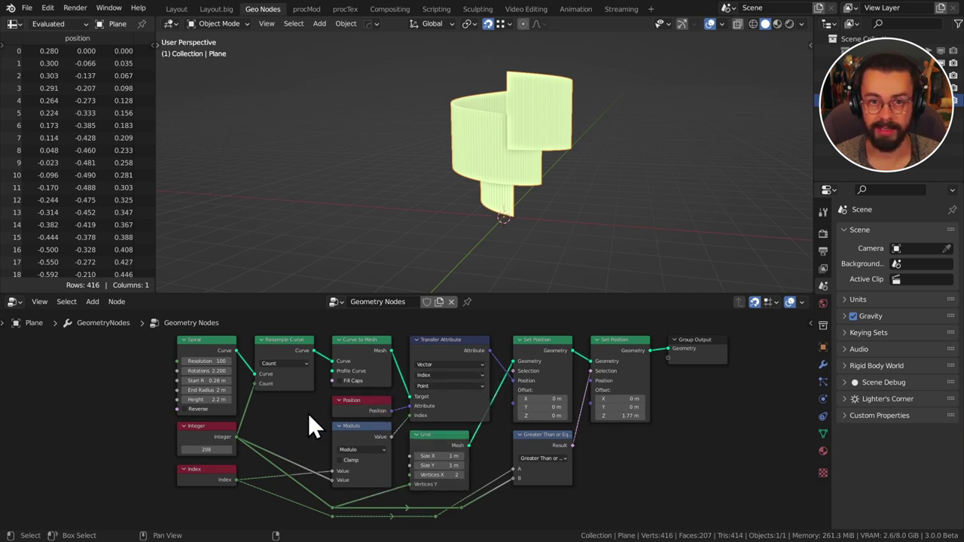